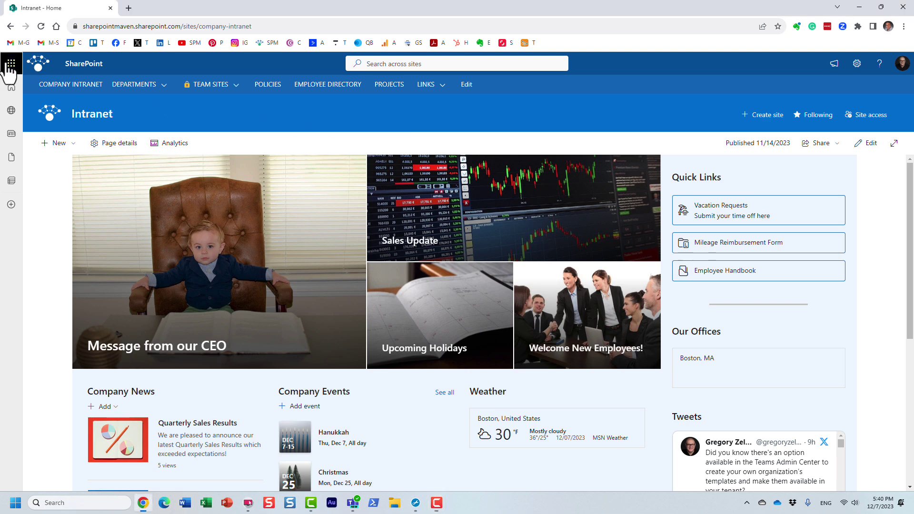
- Open the app launcher to show SharePoint's options in the Microsoft 365 app list
left_click(135, 143)
- Open SharePoint in a new tab and run a trial search for 'test'
left_click(165, 164)
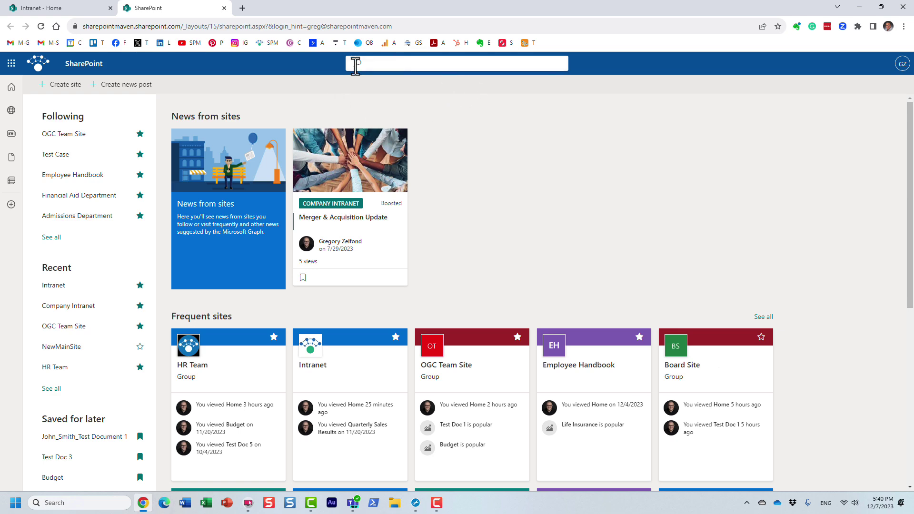
left_click(410, 64)
type("test")
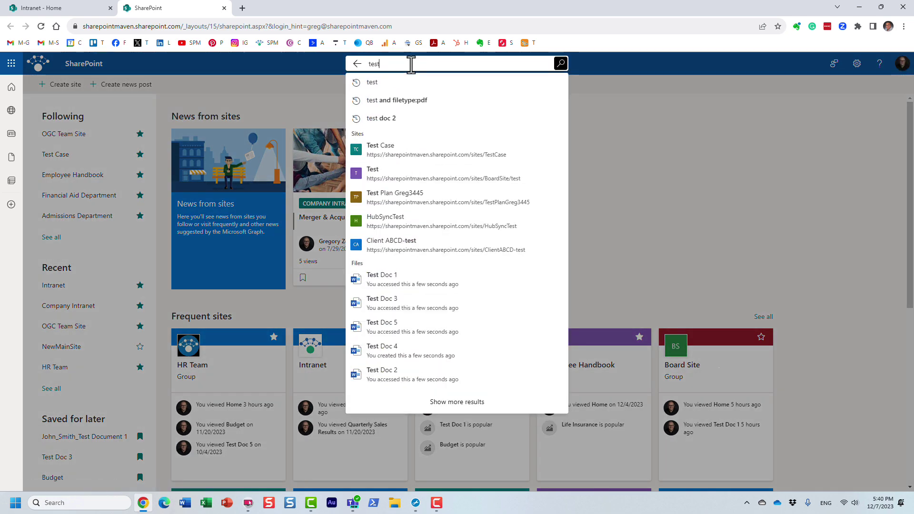
key("Return")
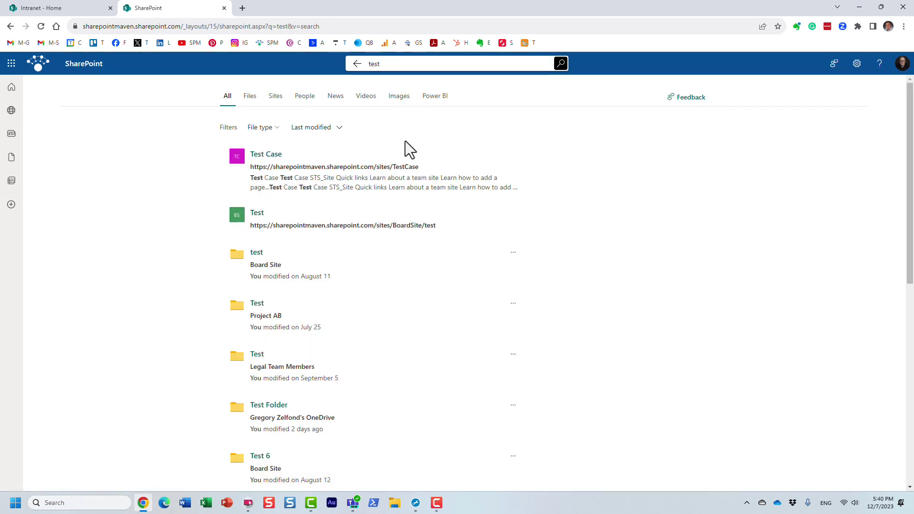
- Return to the SharePoint start page and switch between the Intranet and SharePoint tabs
left_click(355, 64)
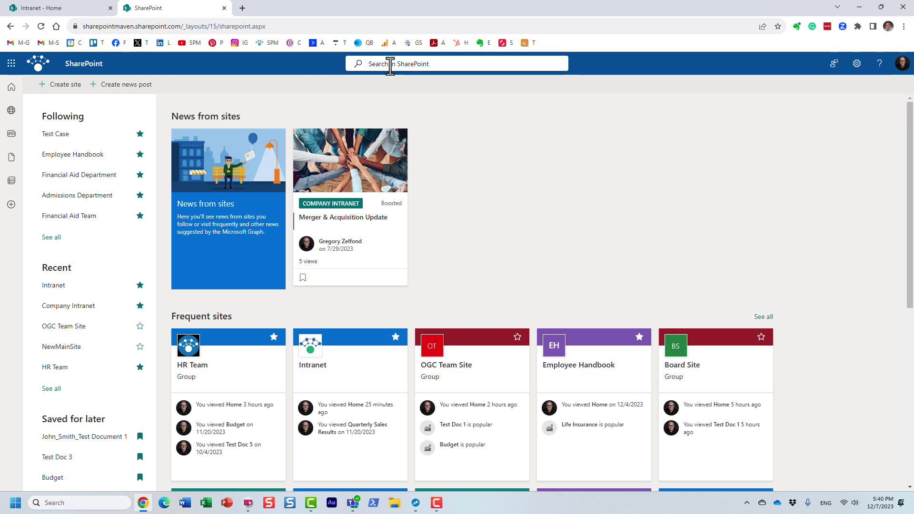
left_click(76, 9)
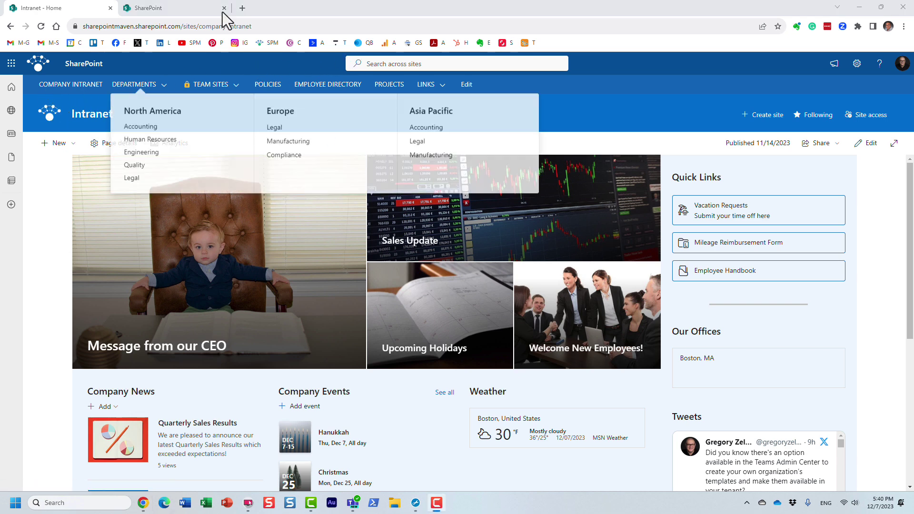
left_click(153, 8)
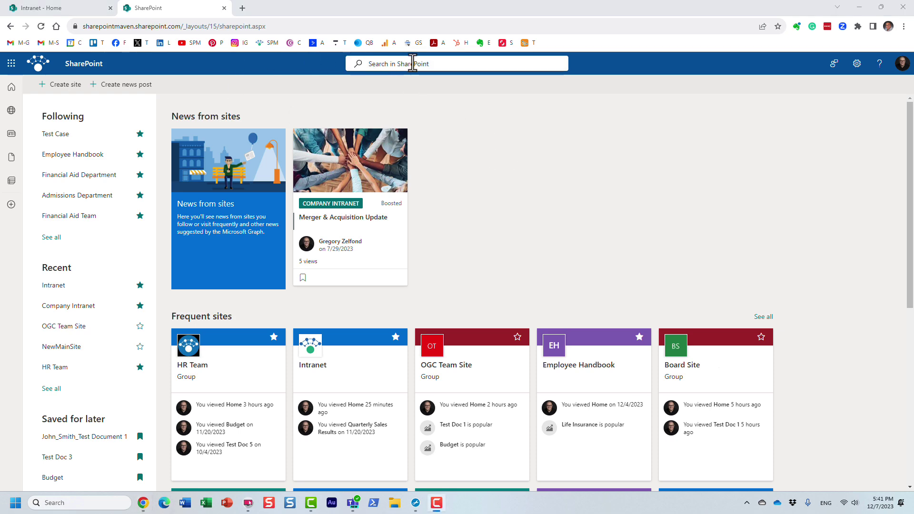
- Search SharePoint for 'holiday schedule' and open the 2023 Holiday Schedule bookmark answer's link
left_click(386, 63)
type("hol")
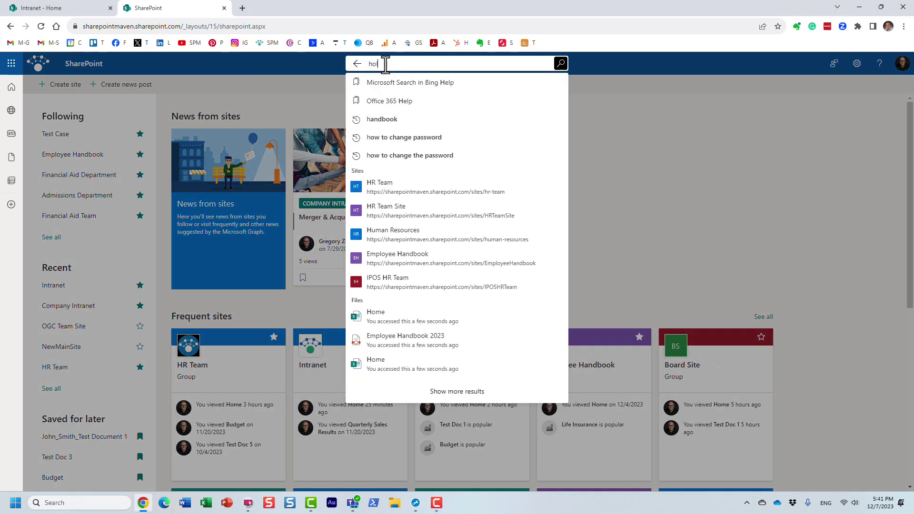
type("iday sch")
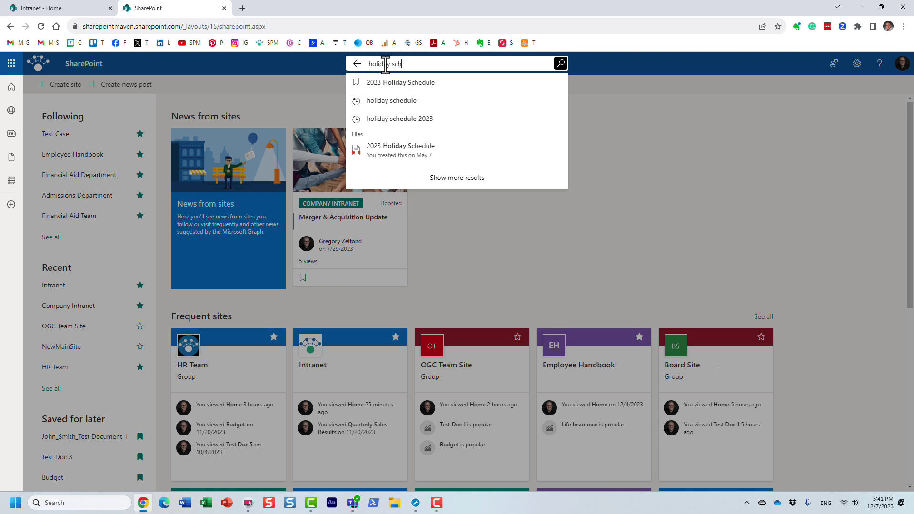
type("edule")
key("Return")
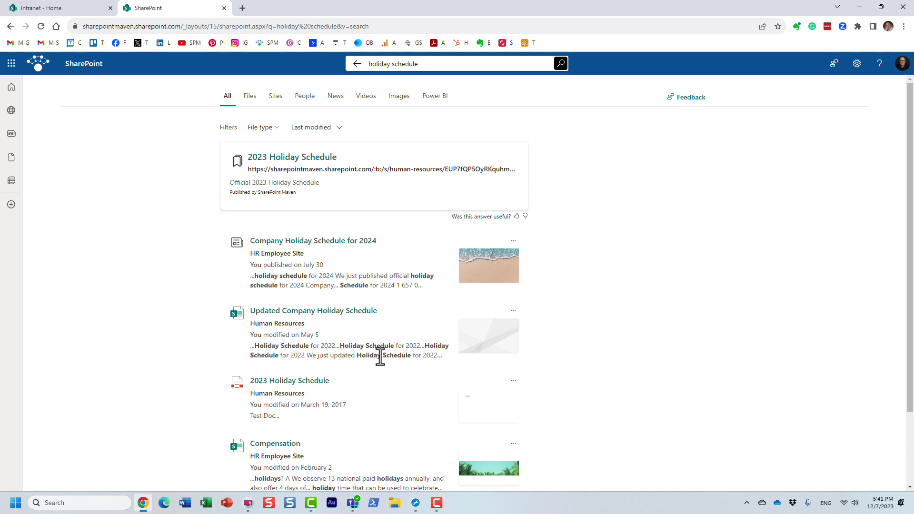
scroll(355, 356, "down", 2)
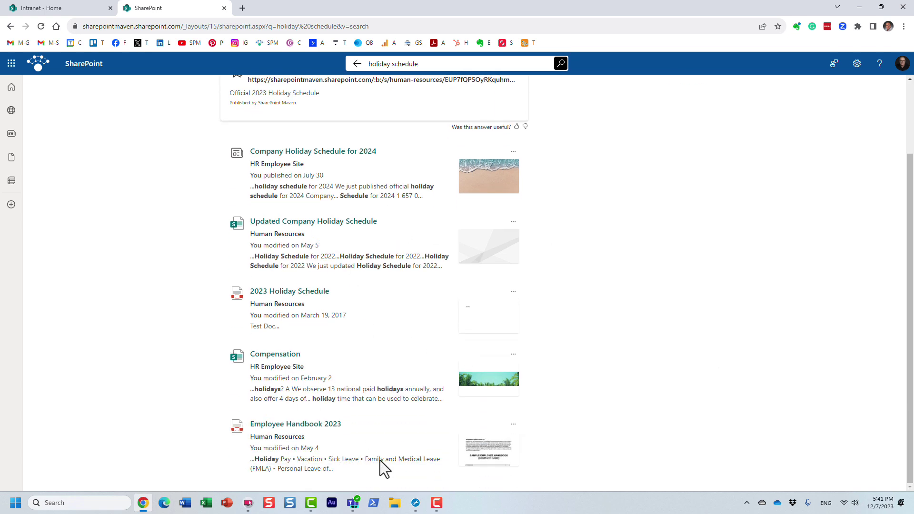
scroll(561, 378, "up", 2)
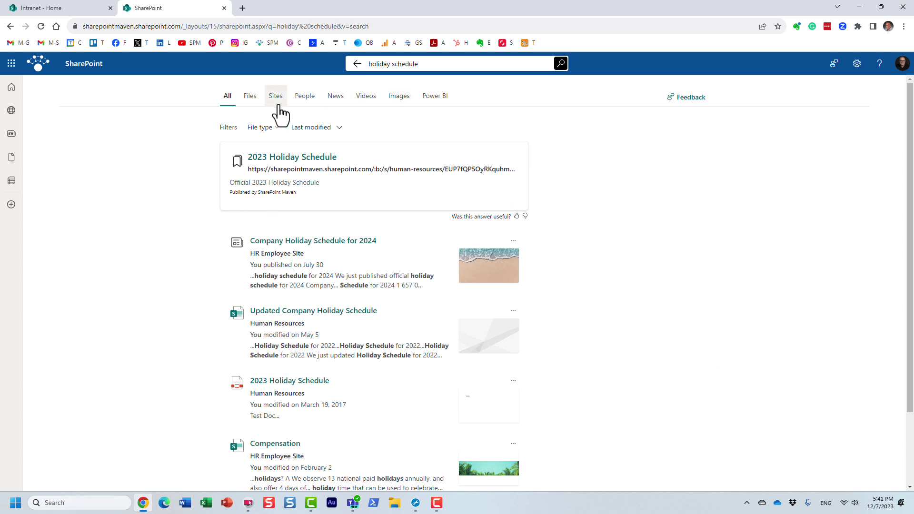
left_click(310, 162)
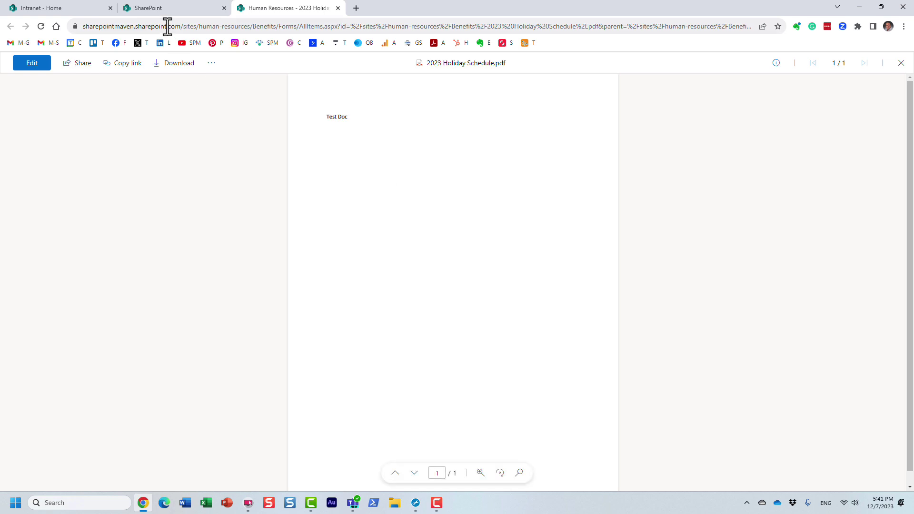
- Return from the 2023 Holiday Schedule.pdf tab to the SharePoint holiday schedule results
left_click(174, 7)
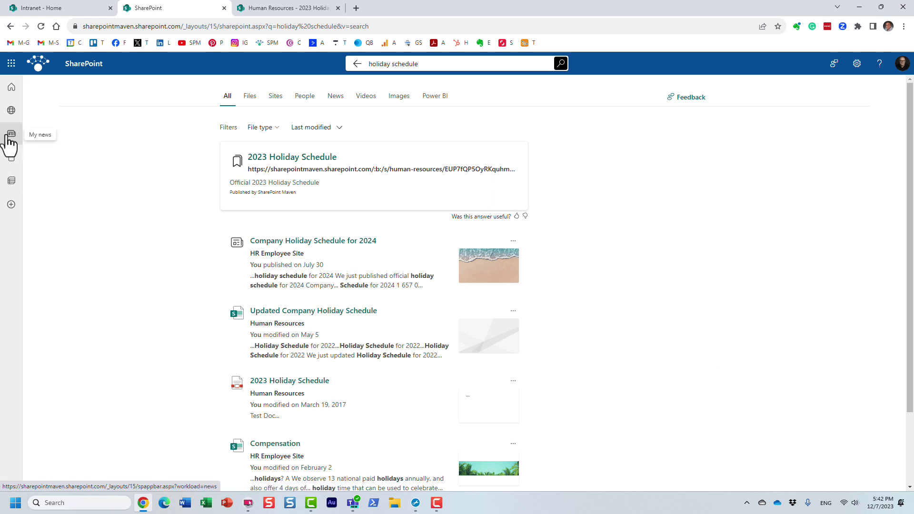
- Launch Admin from the app list and reload past the connection error until the dashboard loads
left_click(10, 65)
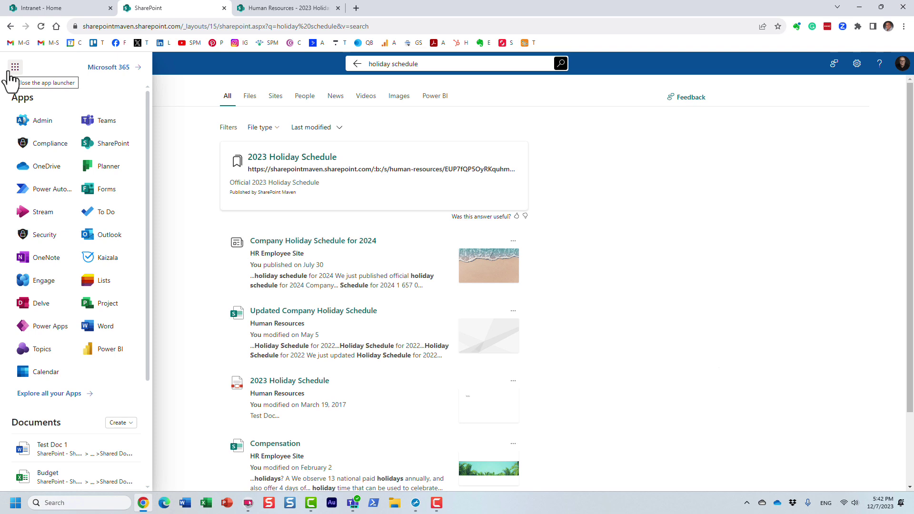
left_click(35, 123)
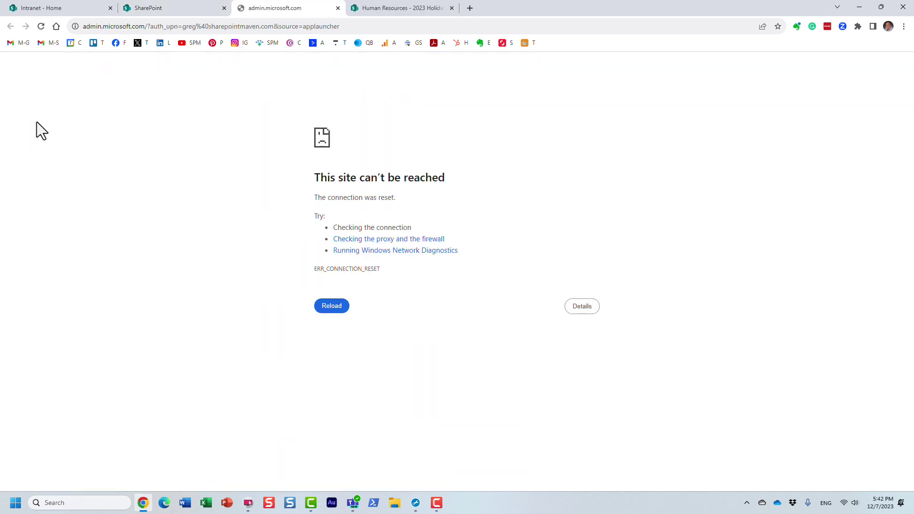
left_click(328, 309)
left_click(329, 309)
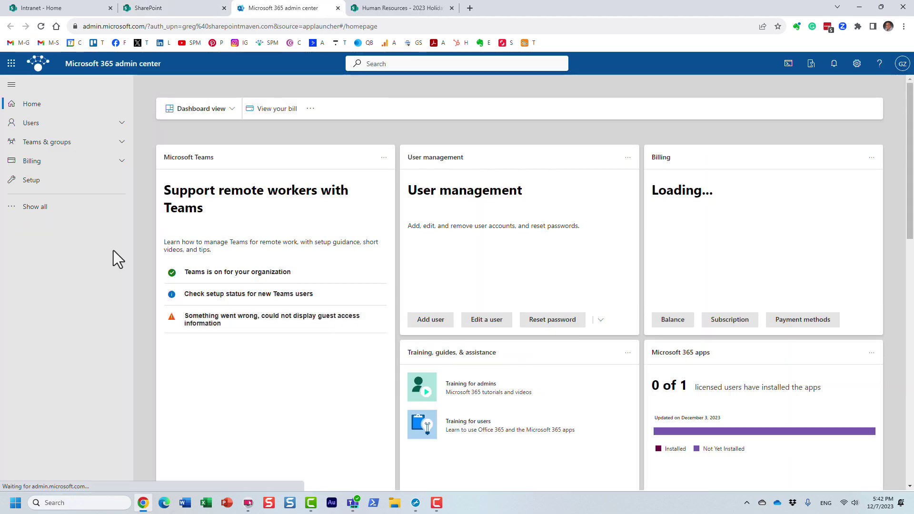
- Go to Search & intelligence > Answers > Bookmarks via All admin centers, showing 38 published bookmarks
left_click(56, 207)
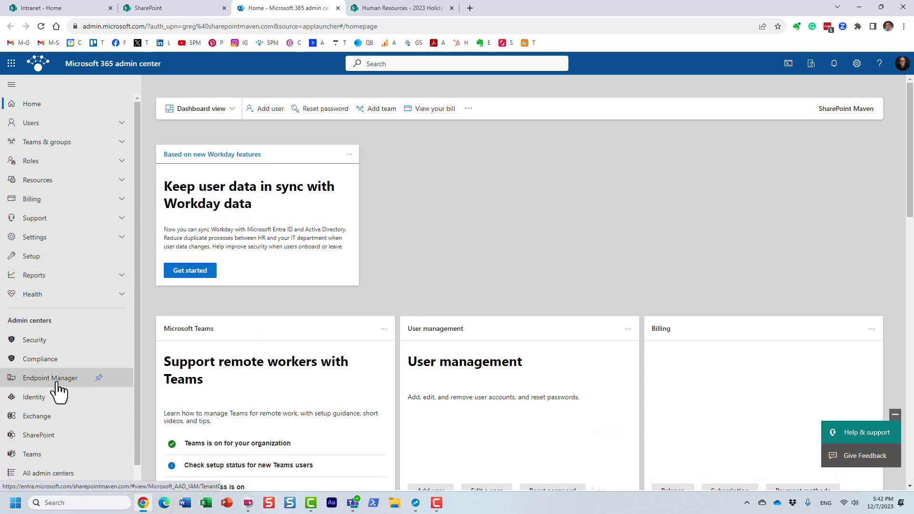
left_click(54, 473)
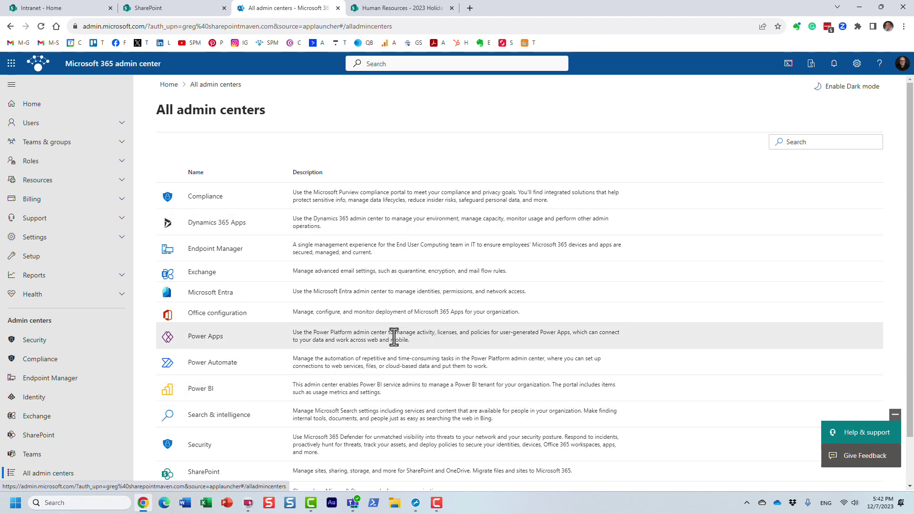
left_click(219, 415)
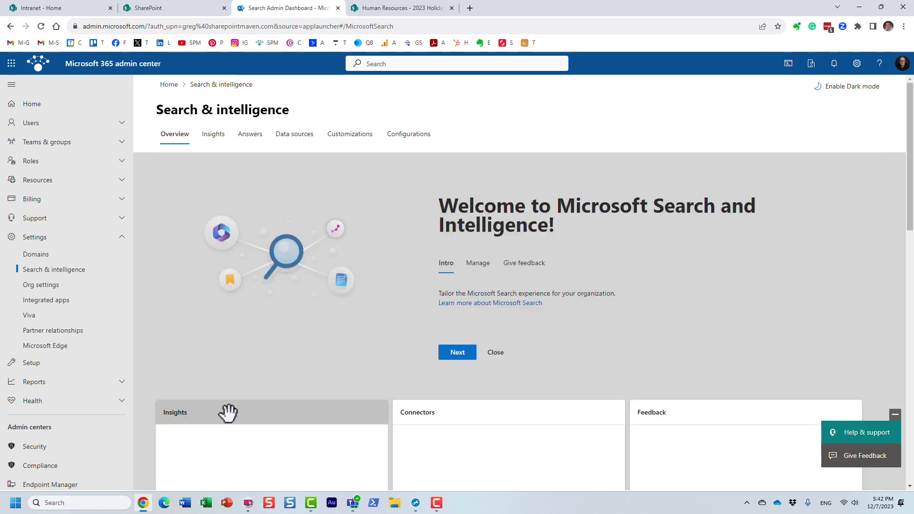
left_click(242, 137)
left_click(187, 203)
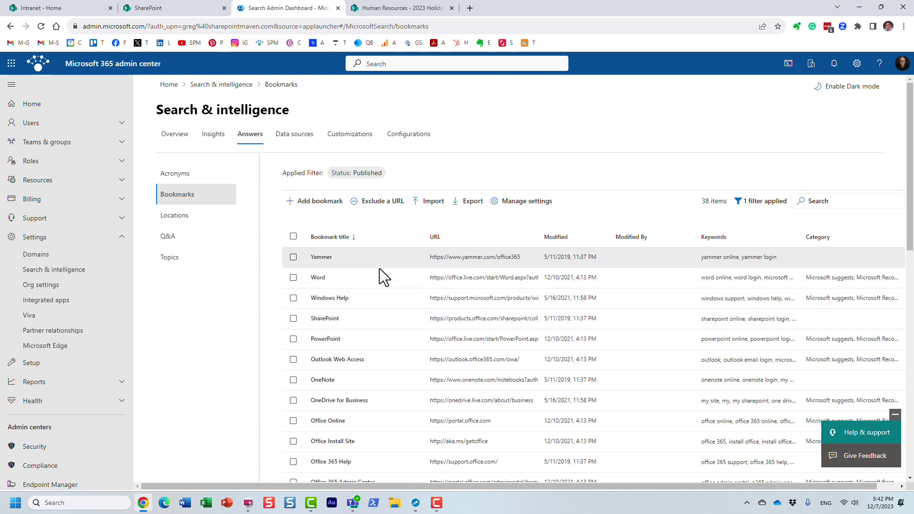
- Scroll through the 38 published bookmarks to locate the 2023 Holiday Schedule entry
scroll(379, 268, "down", 3)
scroll(378, 268, "up", 3)
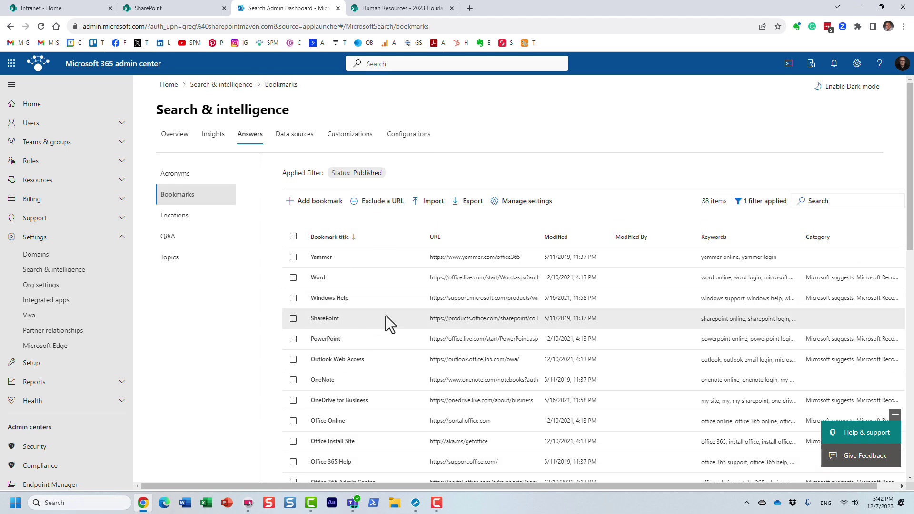
scroll(386, 310, "down", 10)
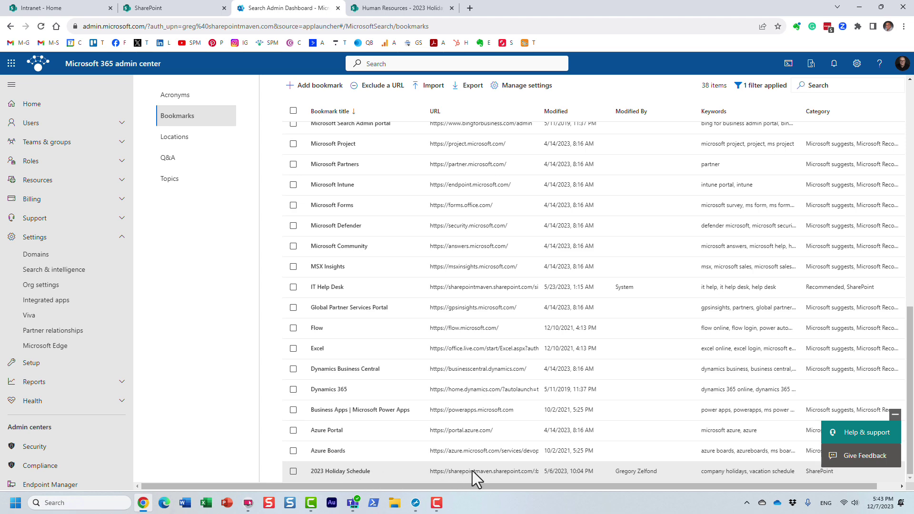
scroll(438, 388, "up", 4)
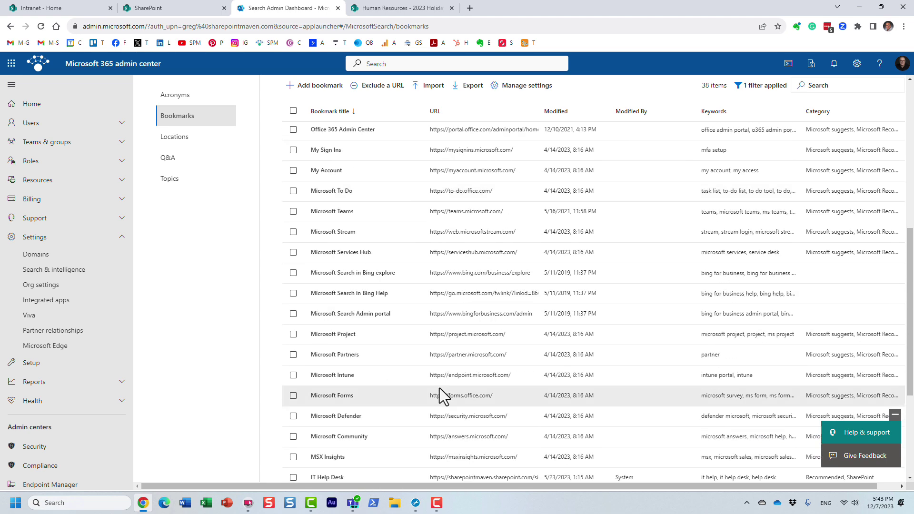
scroll(439, 387, "up", 7)
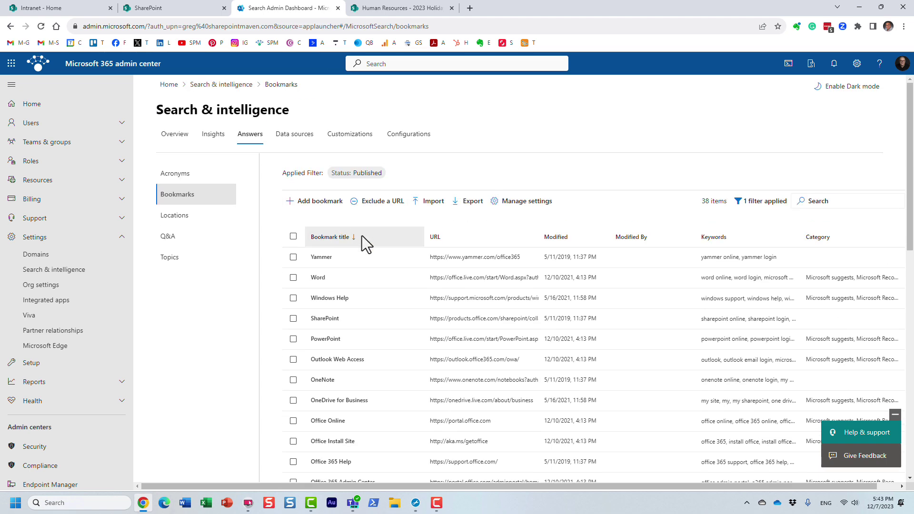
scroll(396, 331, "down", 7)
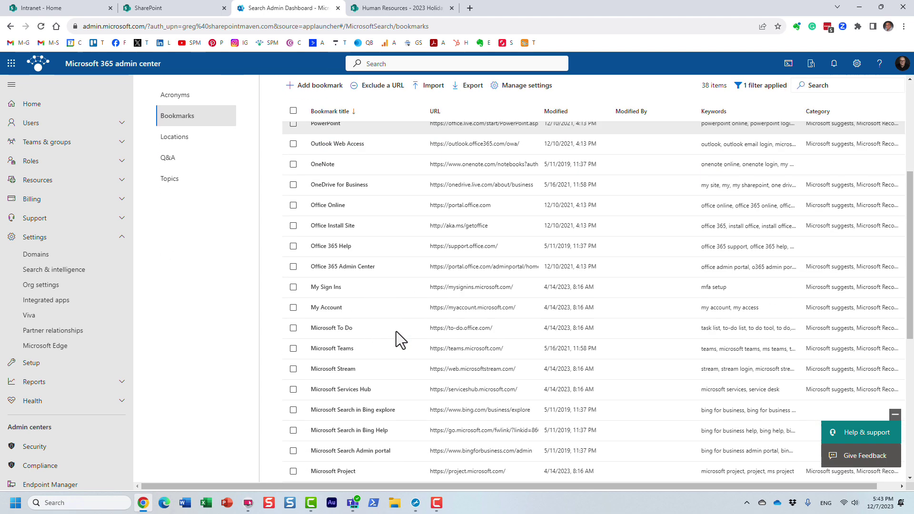
scroll(410, 266, "up", 7)
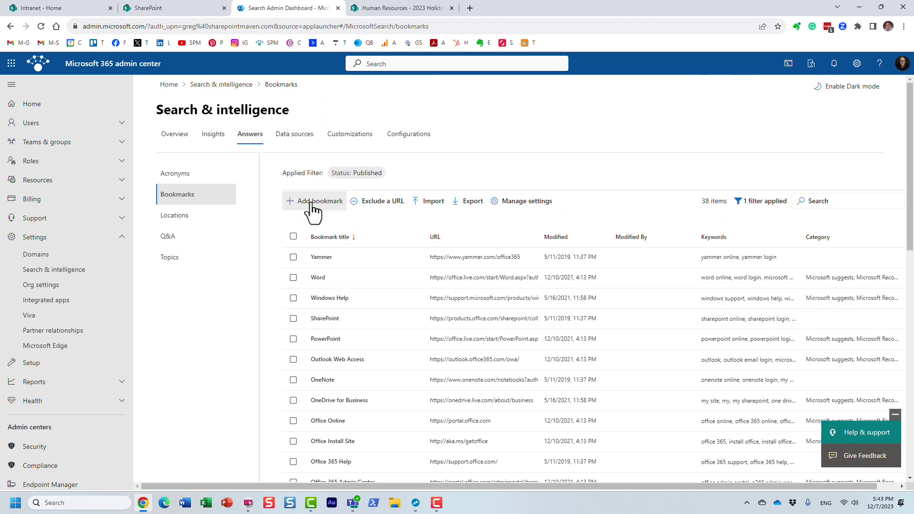
- Add a new bookmark titled 'Policy', correcting the 'Policcy' typo
left_click(313, 202)
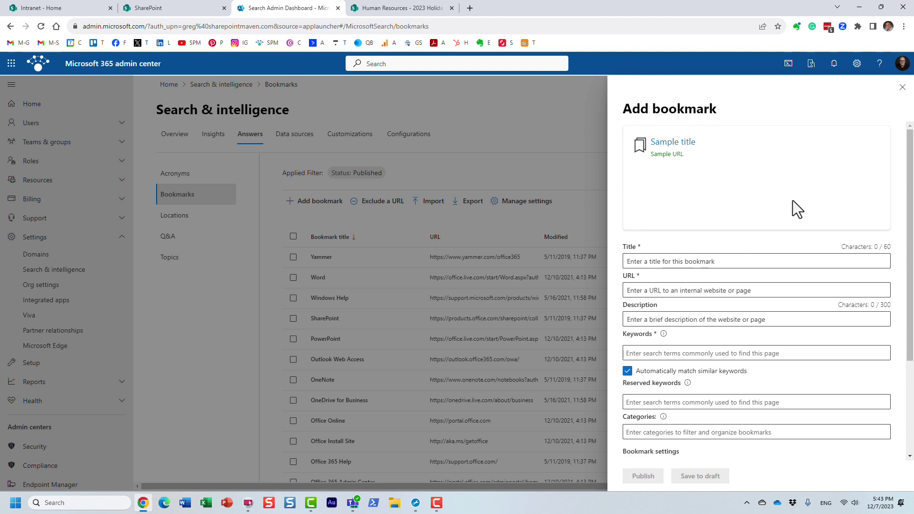
left_click(633, 258)
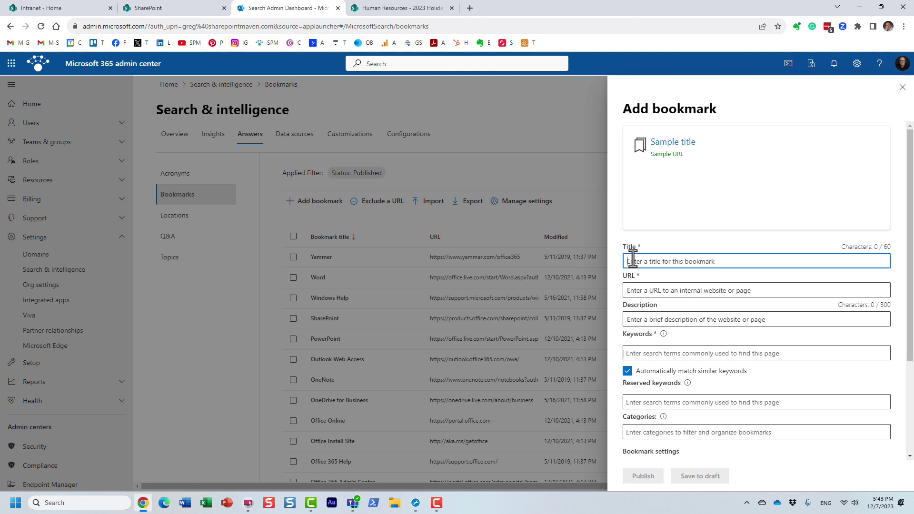
type("Policcy")
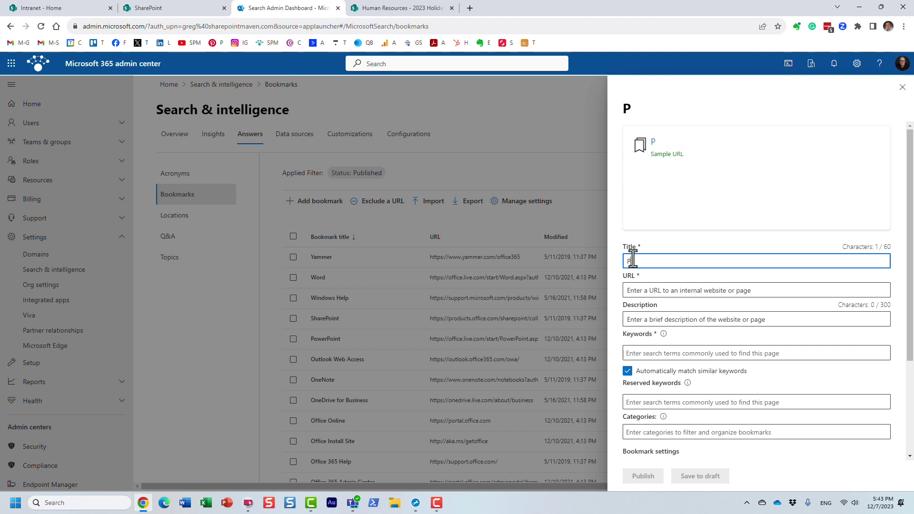
key("BackSpace")
key("BackSpace")
type("y")
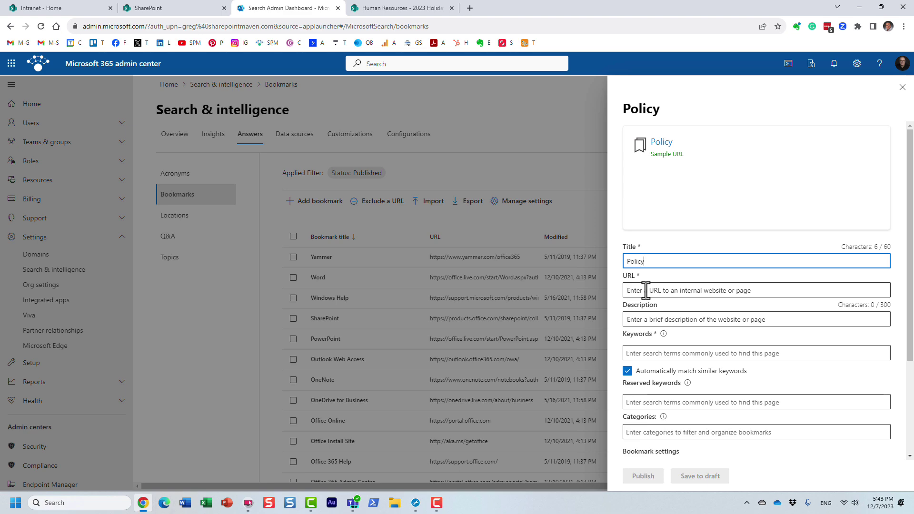
left_click(413, 12)
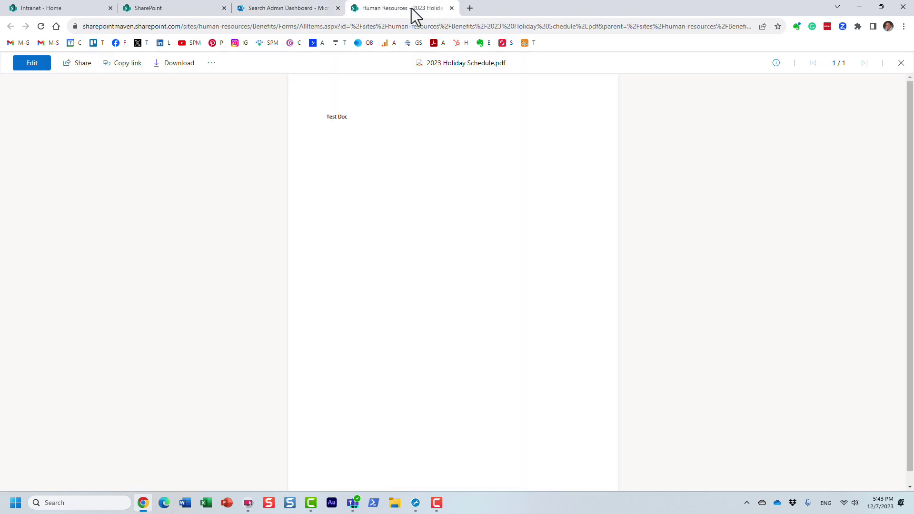
left_click(159, 11)
left_click(257, 11)
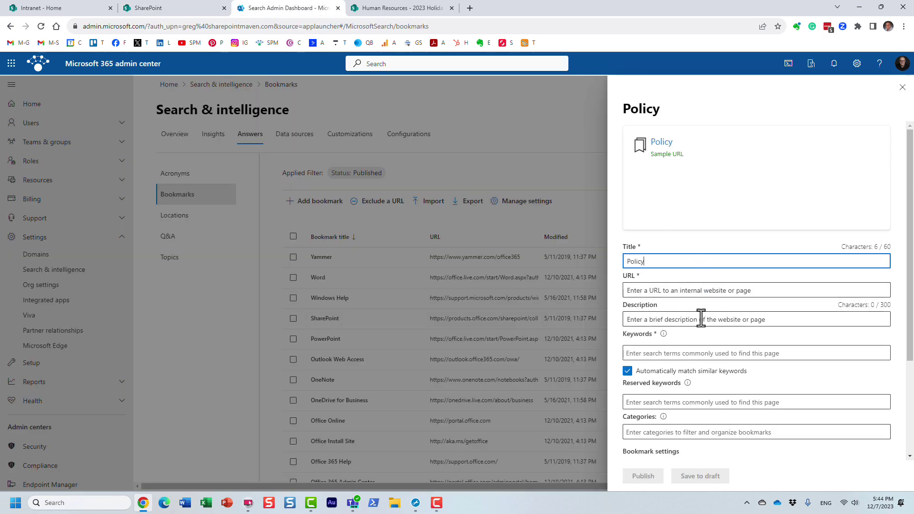
scroll(699, 329, "down", 1)
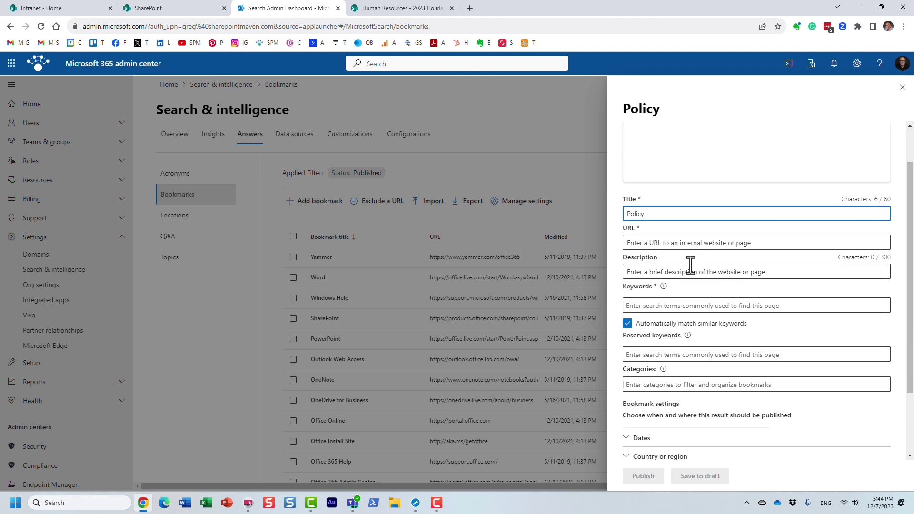
scroll(695, 350, "down", 1)
scroll(694, 348, "down", 1)
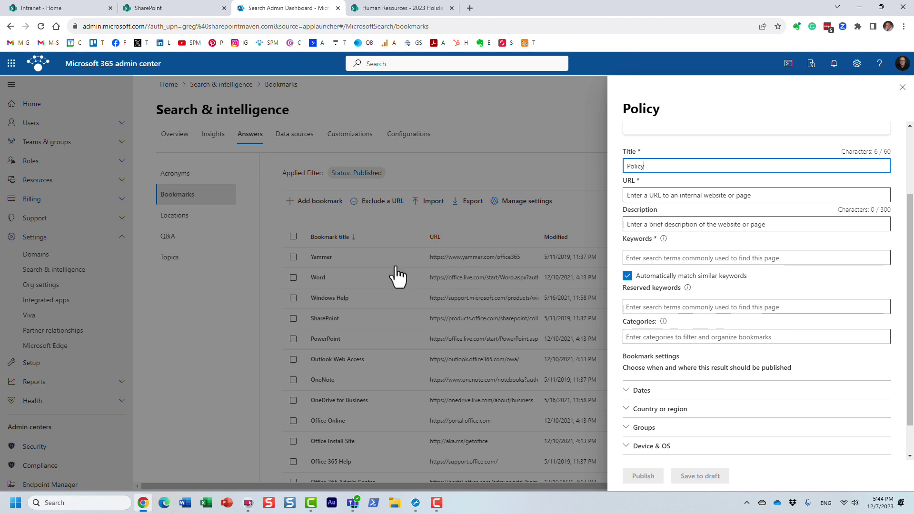
left_click(671, 308)
mouse_move(688, 289)
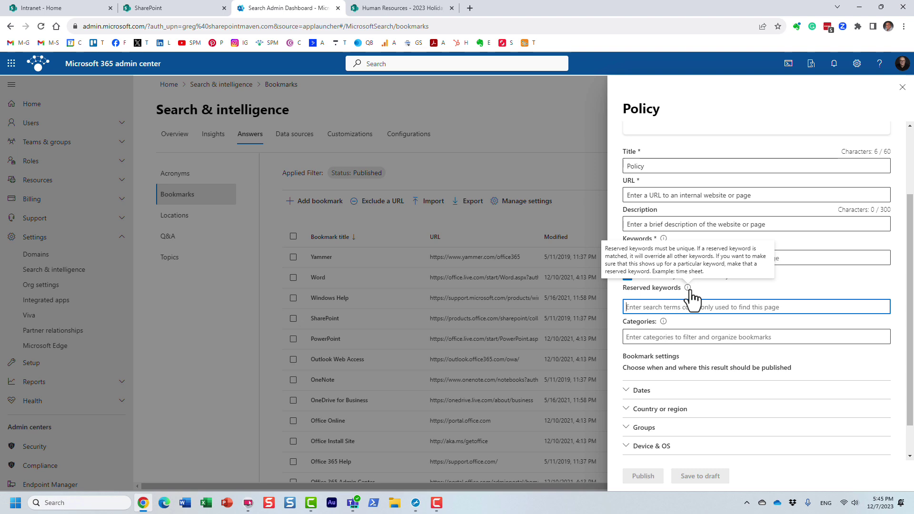
left_click(394, 9)
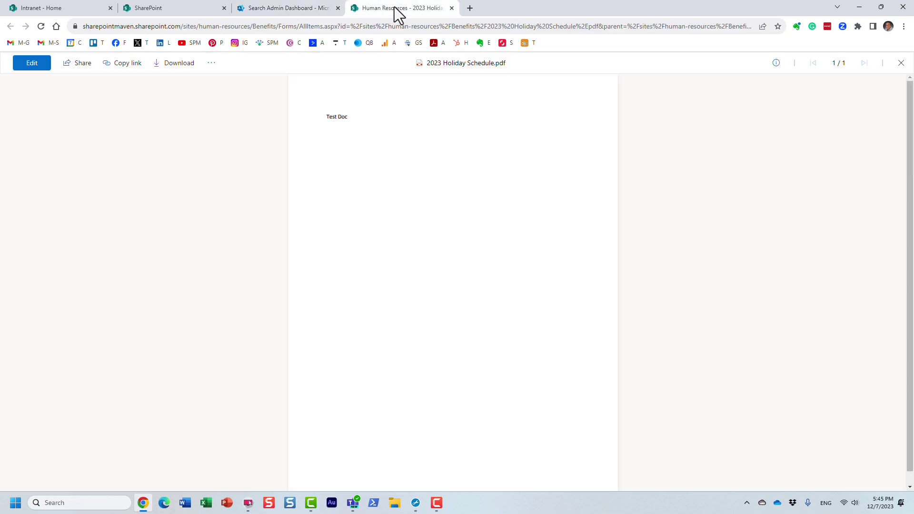
left_click(298, 8)
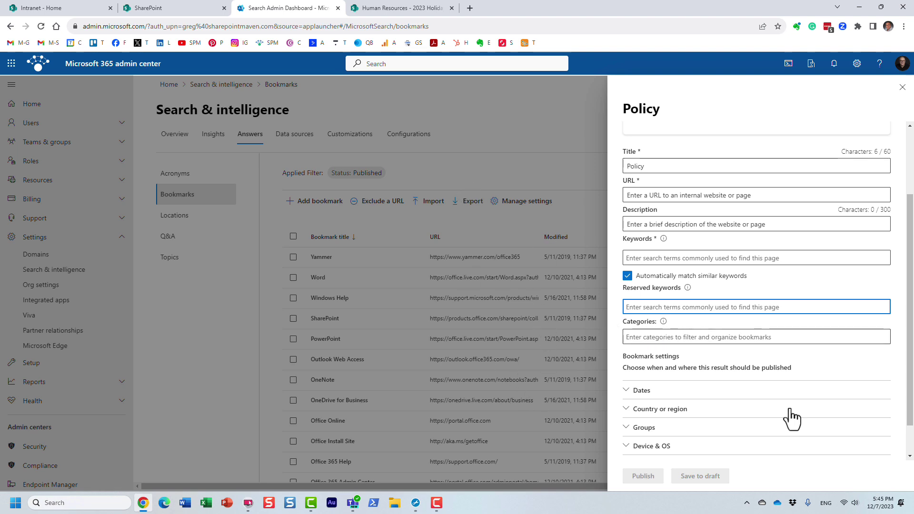
scroll(721, 356, "down", 1)
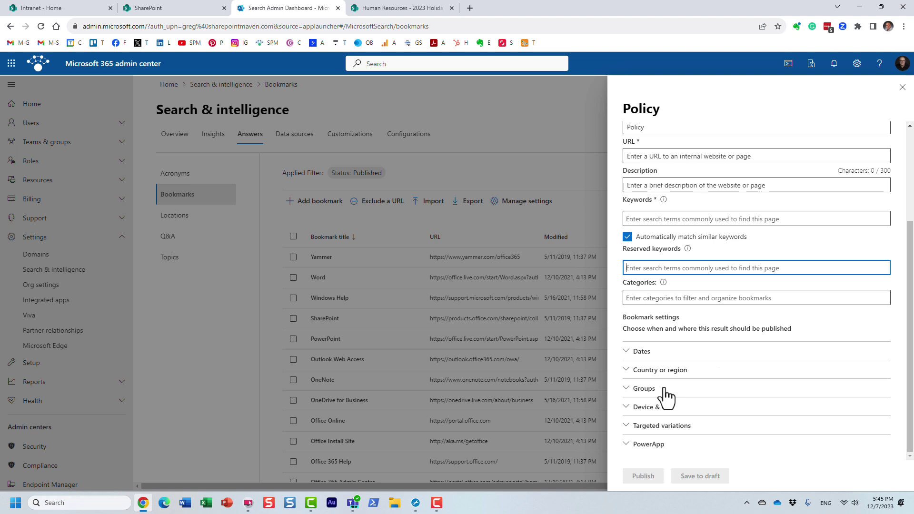
left_click(402, 11)
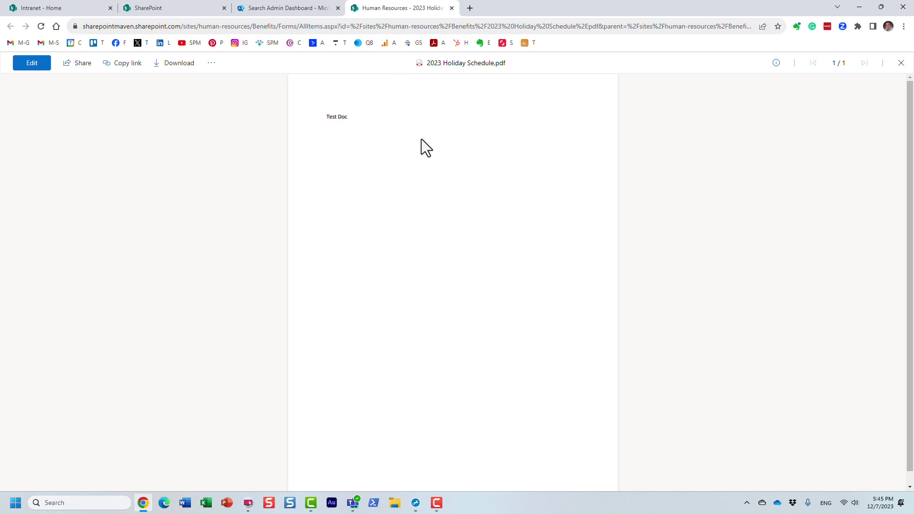
left_click(298, 14)
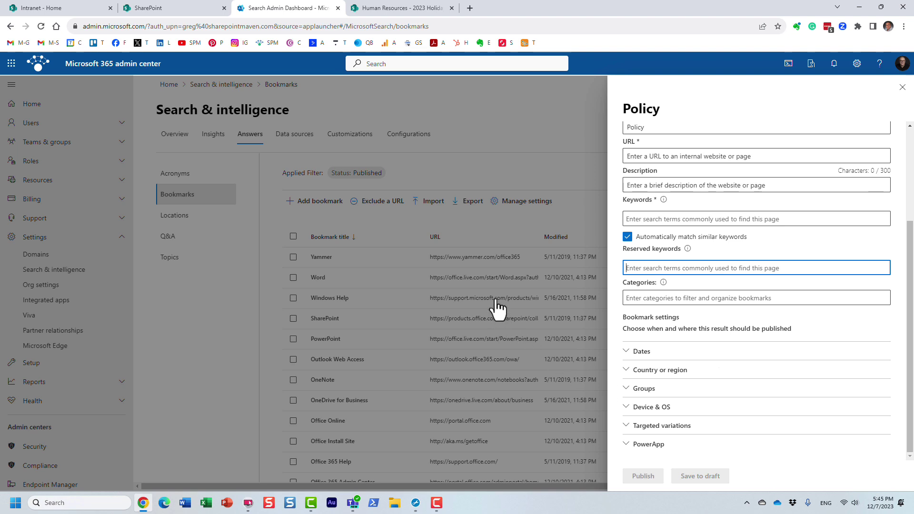
- Limit the Policy bookmark's Country or region targeting to United States only
left_click(628, 371)
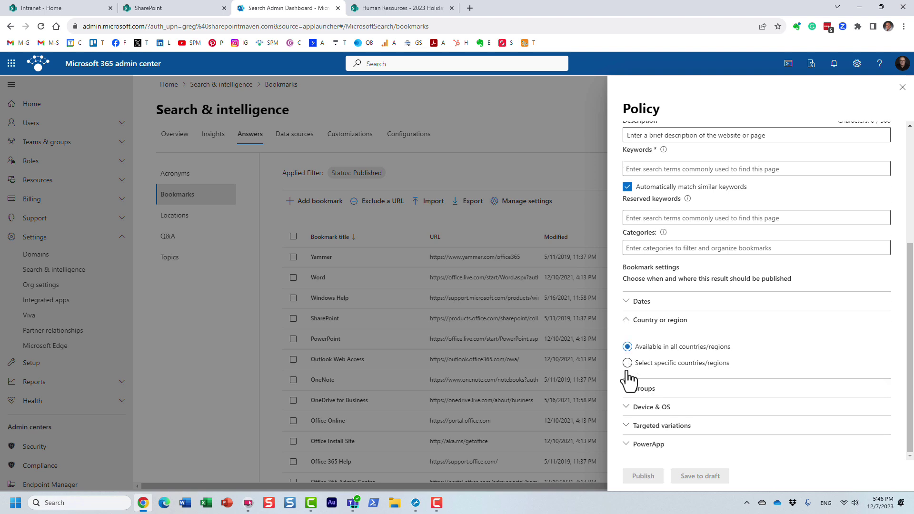
left_click(655, 363)
left_click(627, 363)
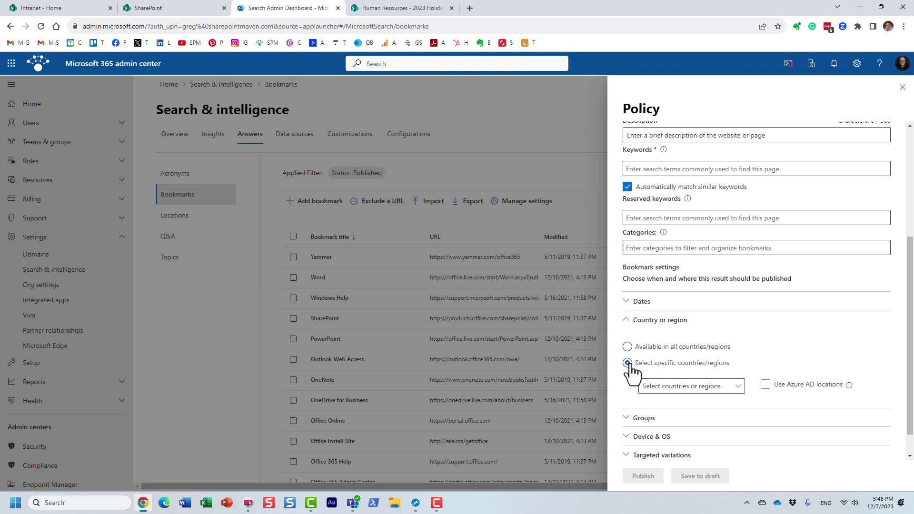
left_click(732, 386)
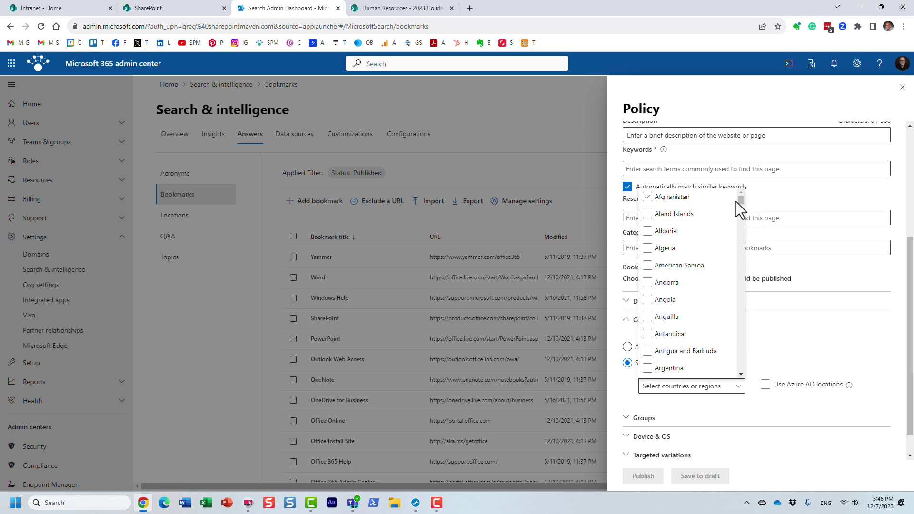
scroll(737, 210, "down", 2)
left_click_drag(738, 209, 739, 383)
scroll(728, 326, "up", 2)
left_click(659, 217)
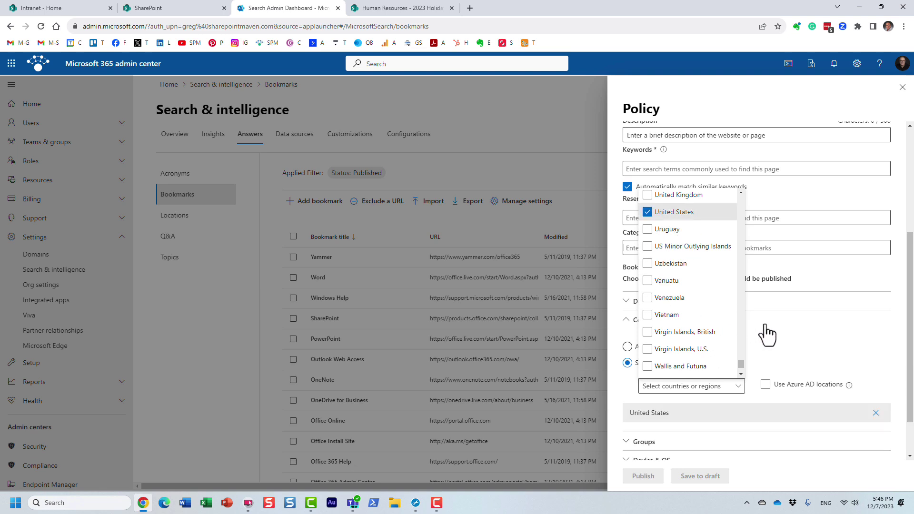
left_click(819, 329)
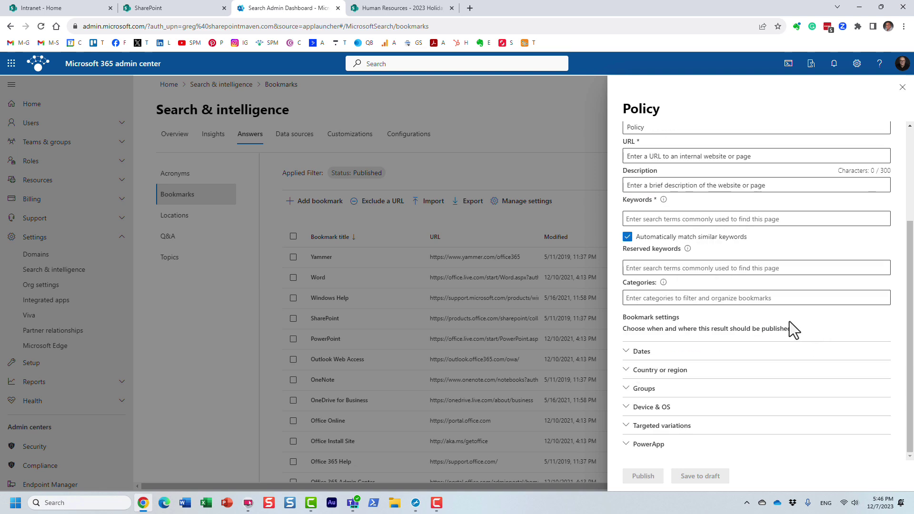
scroll(799, 357, "up", 3)
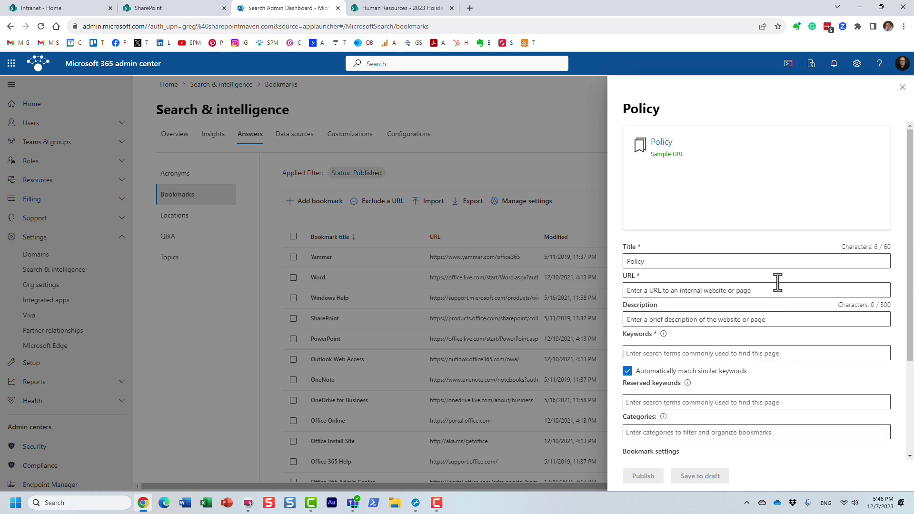
scroll(767, 293, "down", 3)
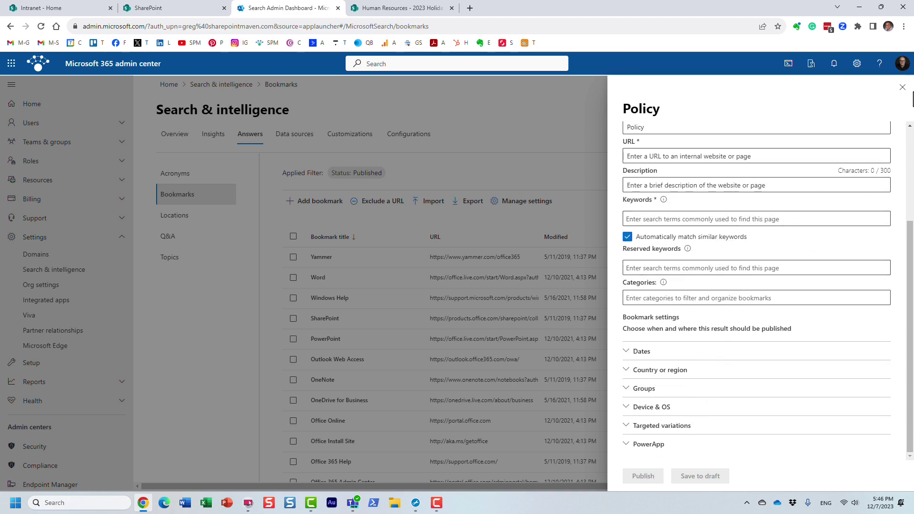
- Close the new bookmark form and open the 2023 Holiday Schedule bookmark's details
left_click(903, 91)
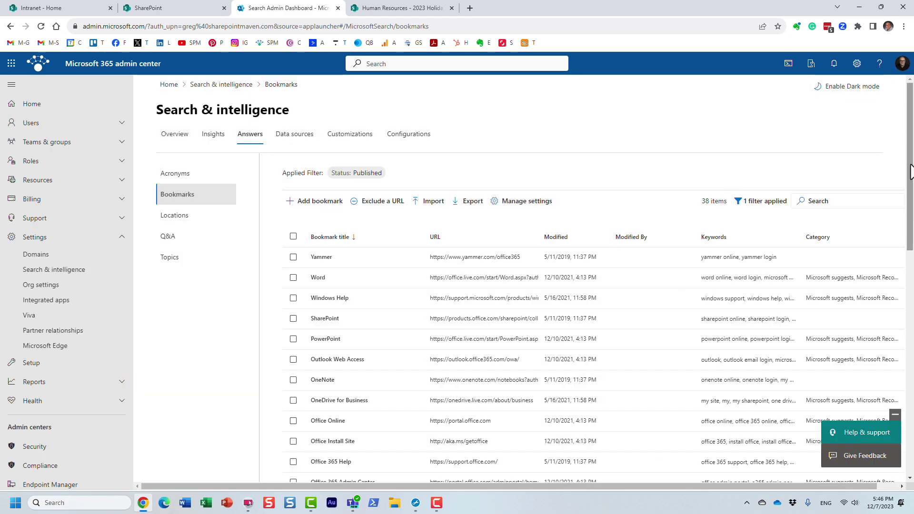
scroll(911, 243, "down", 2)
scroll(911, 243, "down", 9)
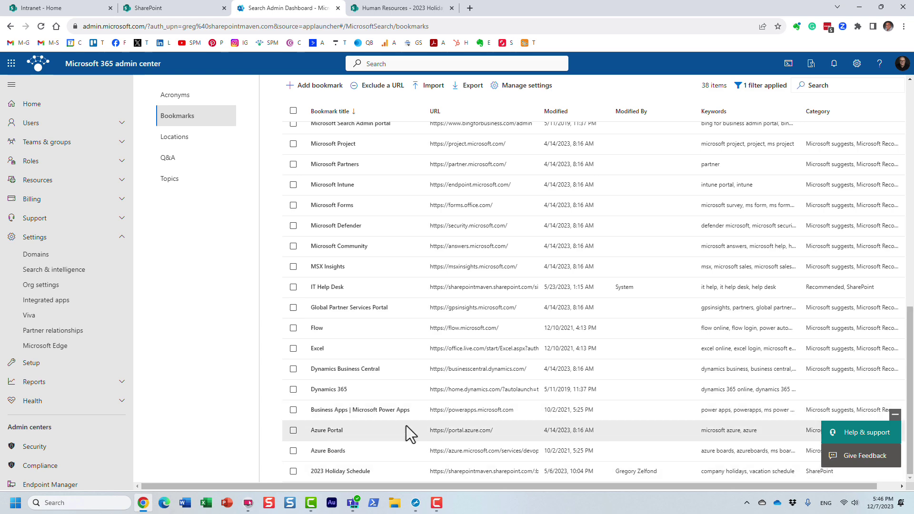
left_click(360, 472)
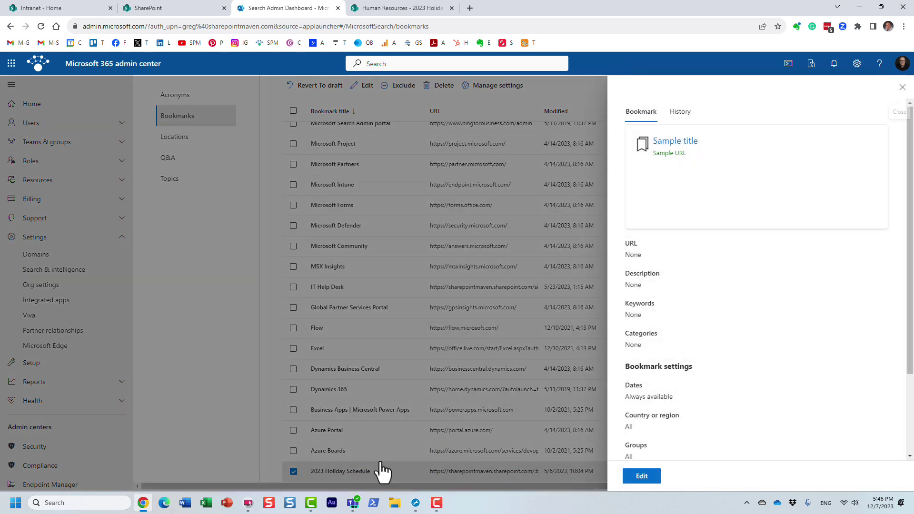
scroll(672, 376, "down", 2)
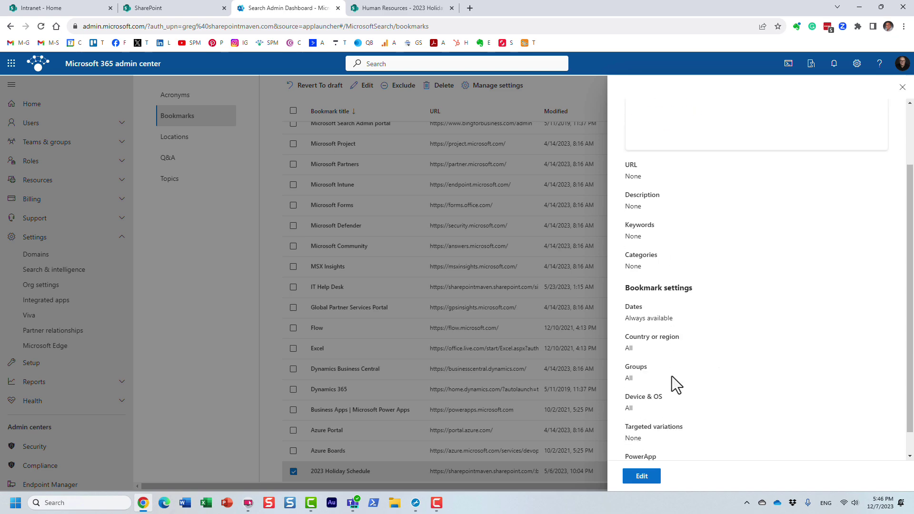
scroll(747, 244, "up", 2)
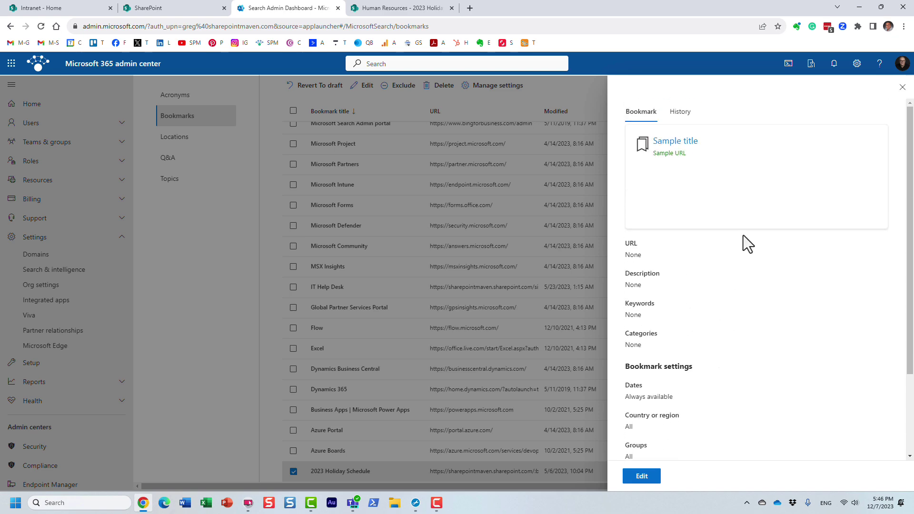
left_click(902, 87)
- Review the 2023 Holiday Schedule details and targeting settings, then close the panel
left_click(510, 470)
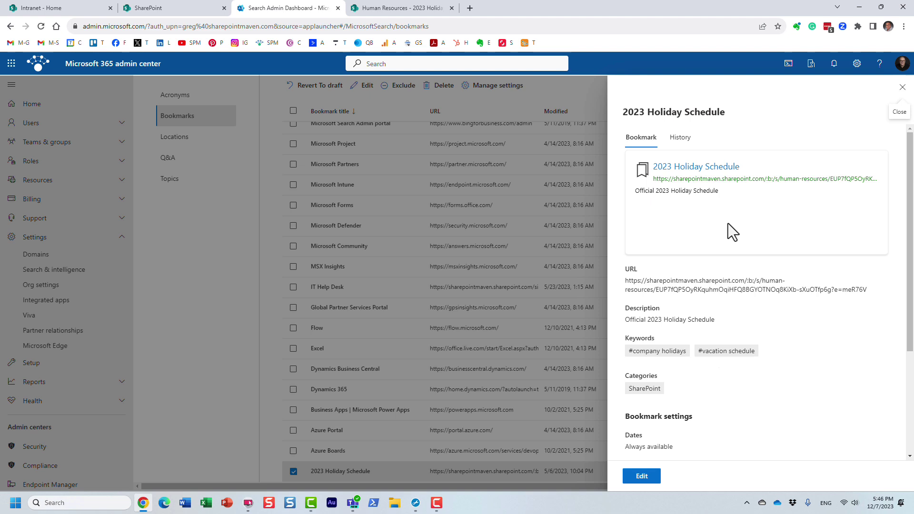
scroll(722, 331, "down", 3)
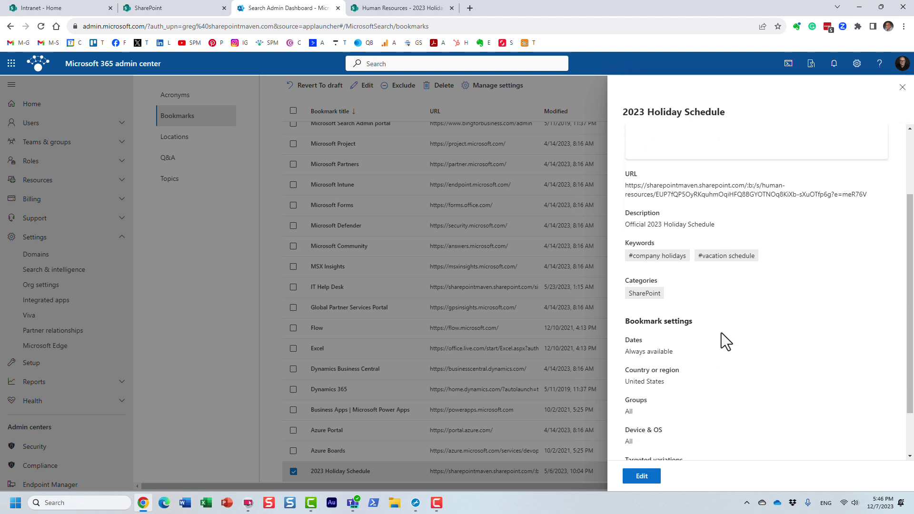
scroll(722, 320, "up", 3)
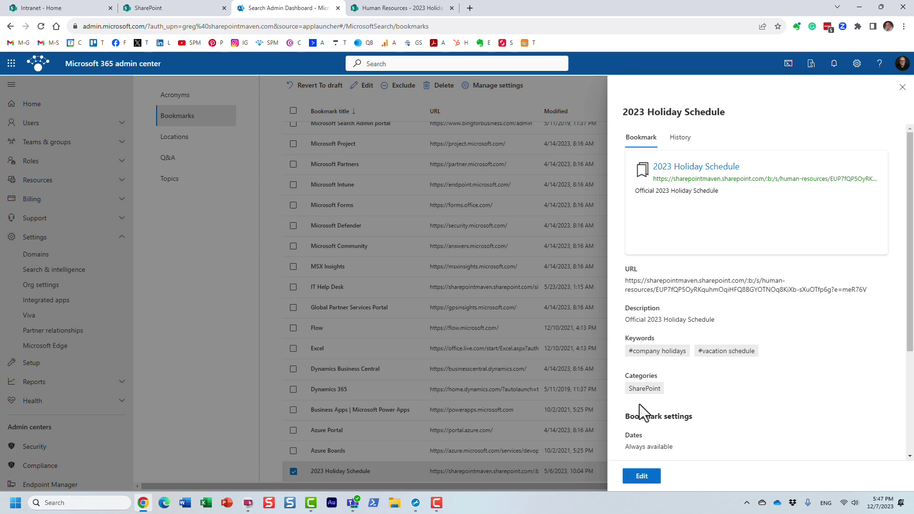
scroll(679, 448, "down", 3)
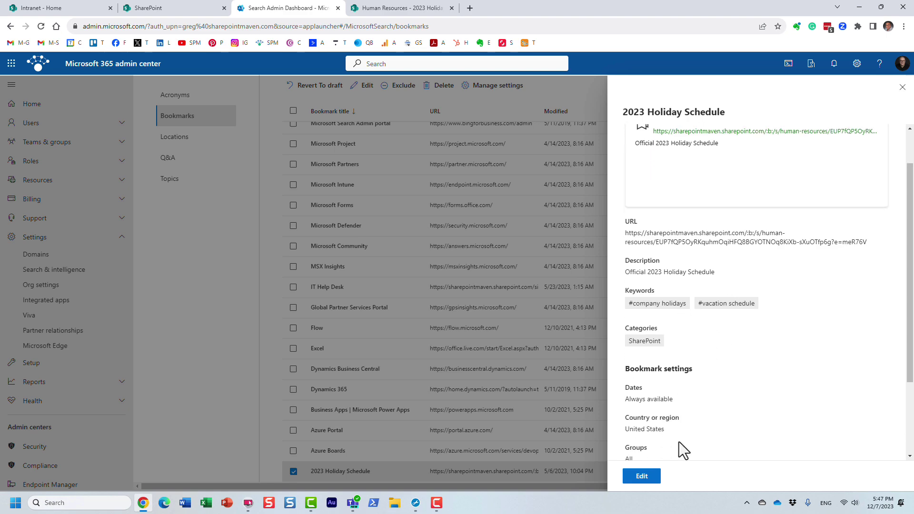
scroll(671, 446, "down", 1)
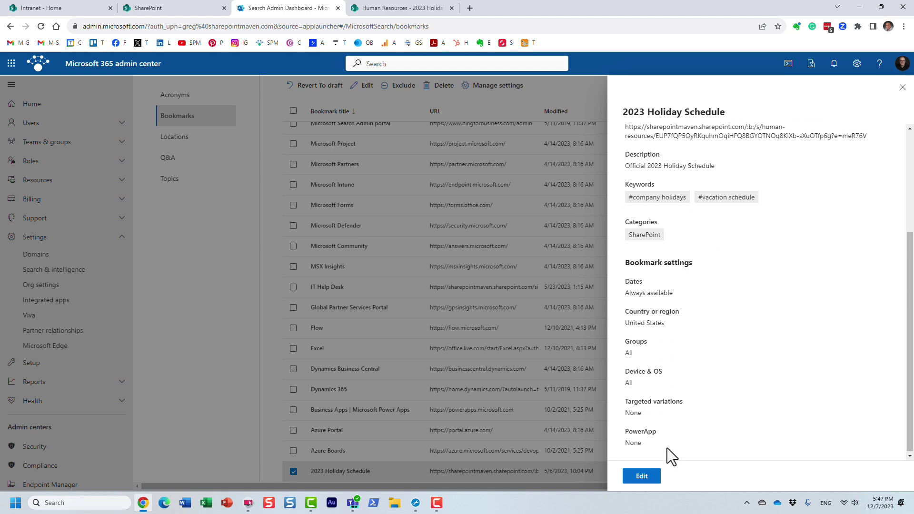
left_click(902, 87)
scroll(437, 263, "up", 10)
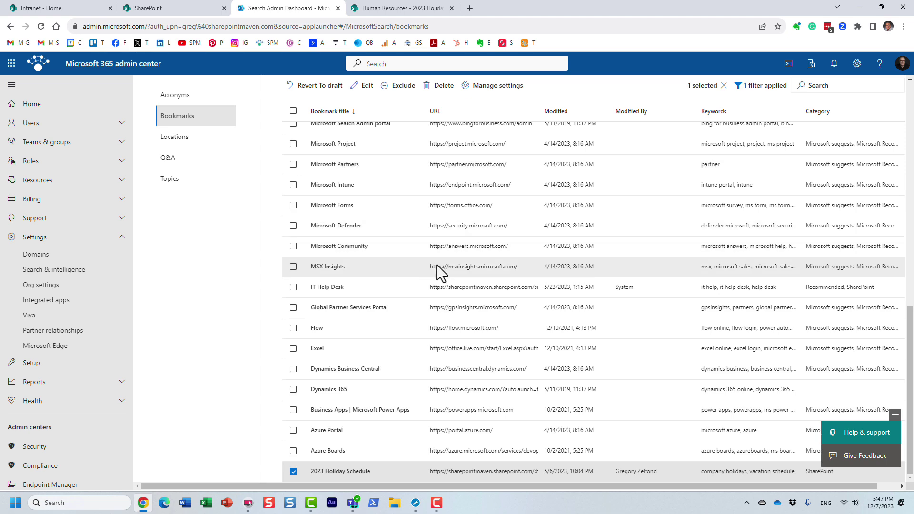
- Scroll the published bookmarks list back to the top and switch to the SharePoint tab
scroll(437, 263, "up", 3)
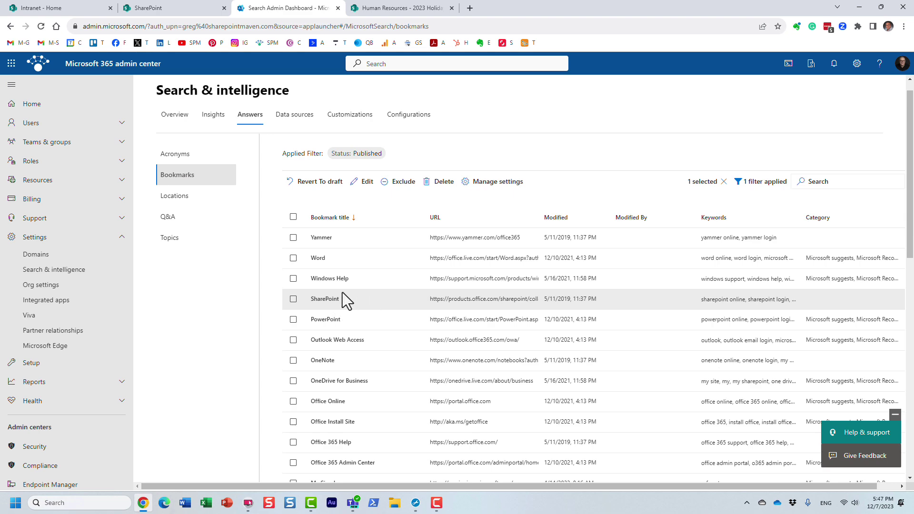
left_click(164, 6)
- Search SharePoint for 'Word', confirm the Word bookmark is the top answer, and return to admin Bookmarks
left_click(356, 64)
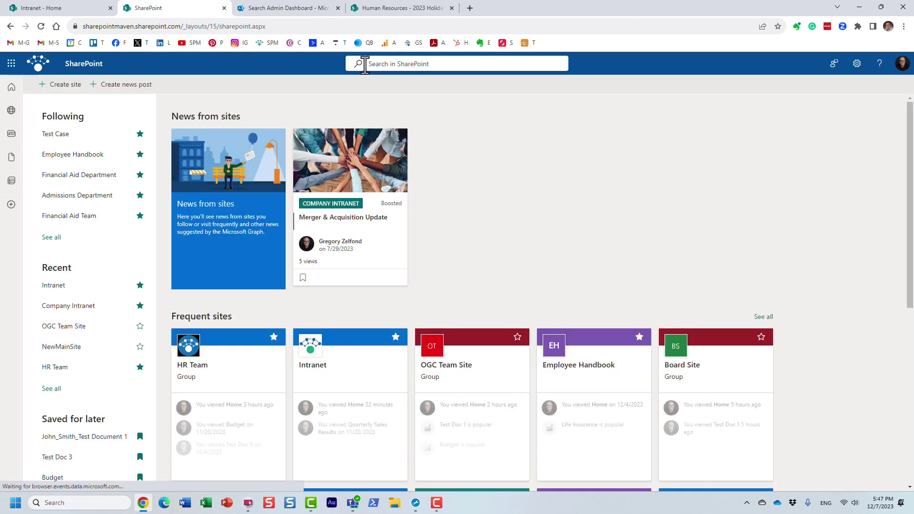
left_click(375, 64)
type("Word")
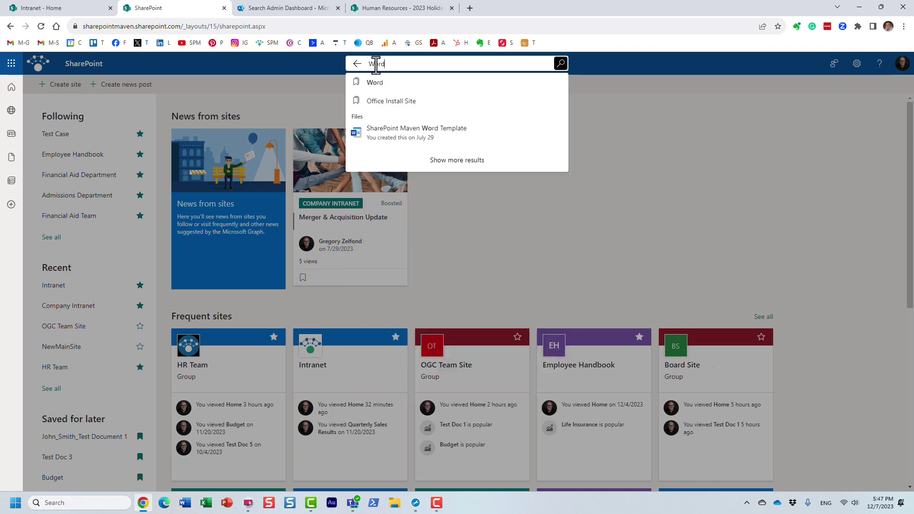
key("Return")
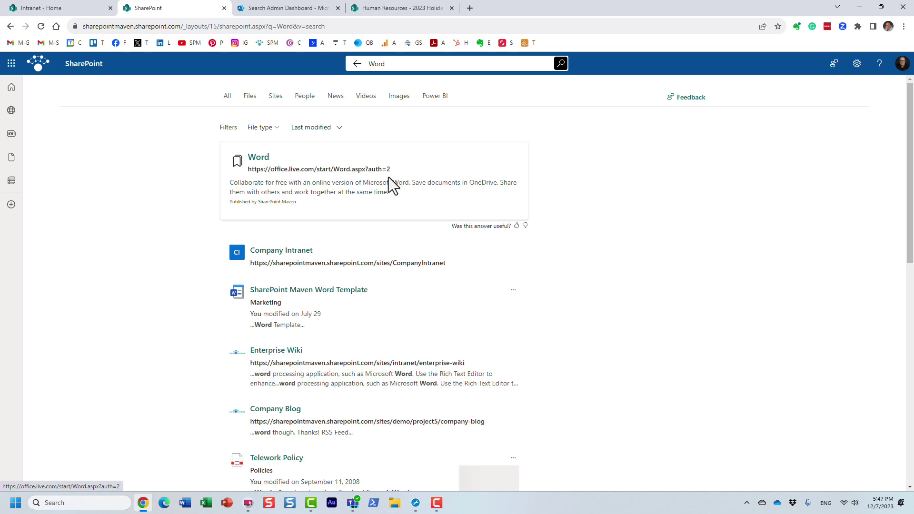
left_click(303, 9)
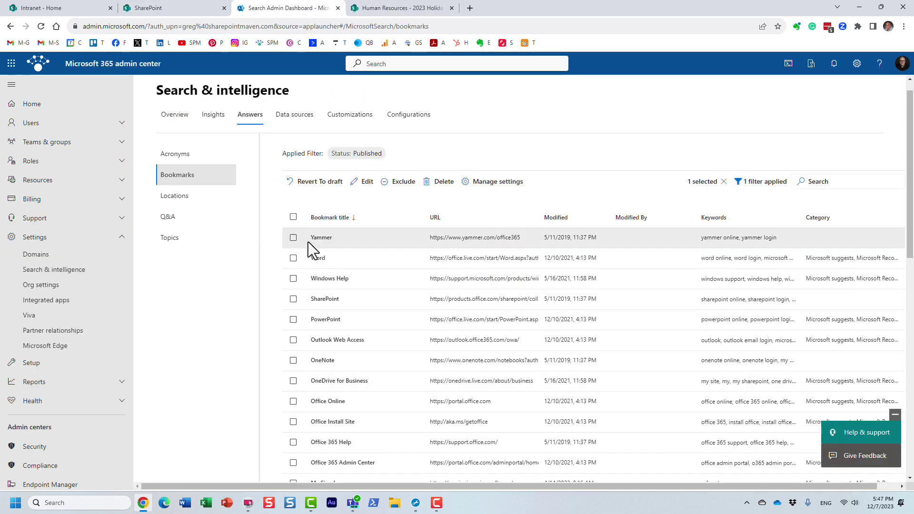
- Preview the holiday bookmark's Exclude a URL panel without excluding it, then show the Q&A answers list
left_click(293, 238)
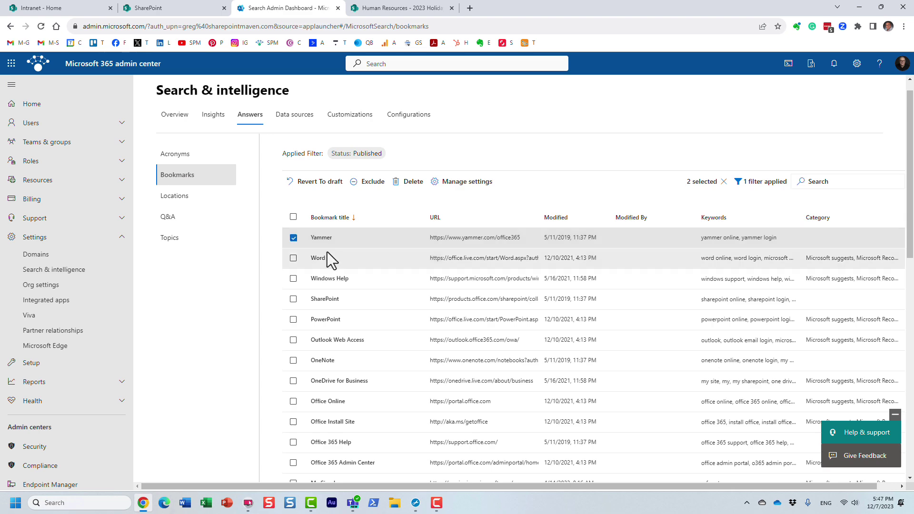
left_click(293, 237)
left_click(391, 189)
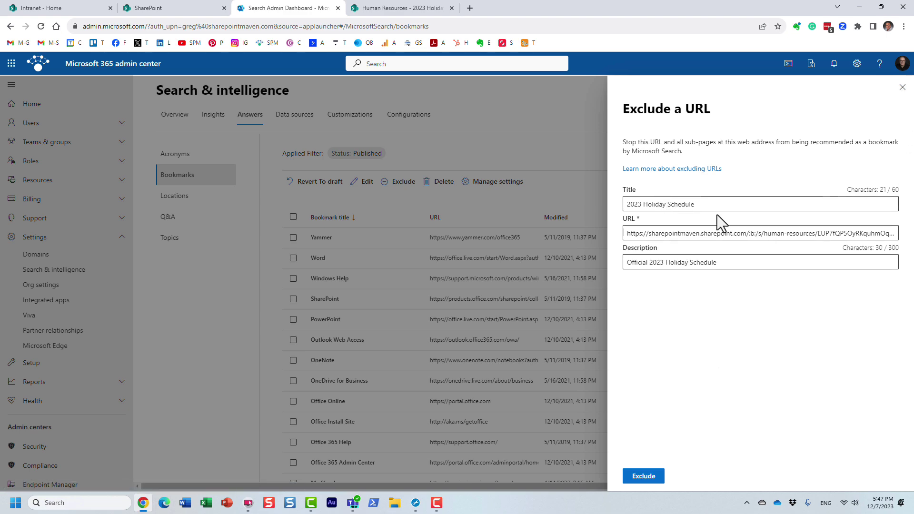
left_click(902, 87)
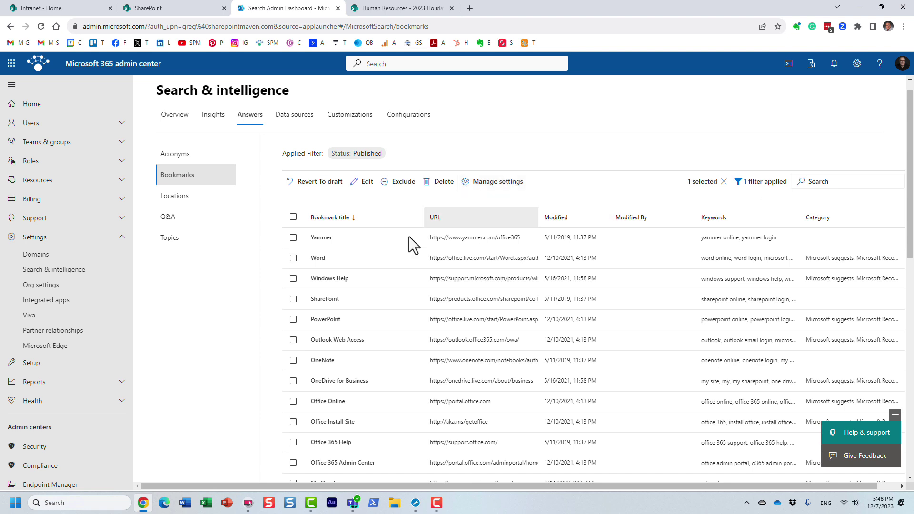
left_click(353, 215)
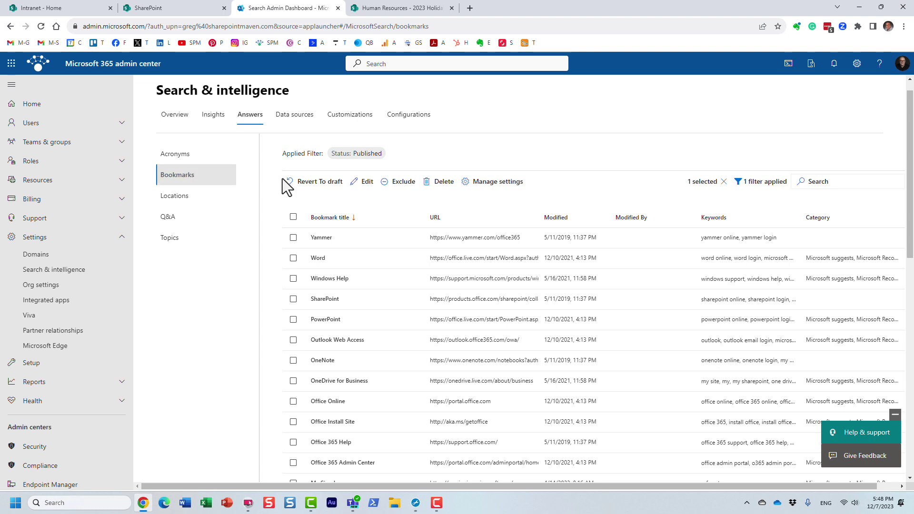
left_click(169, 218)
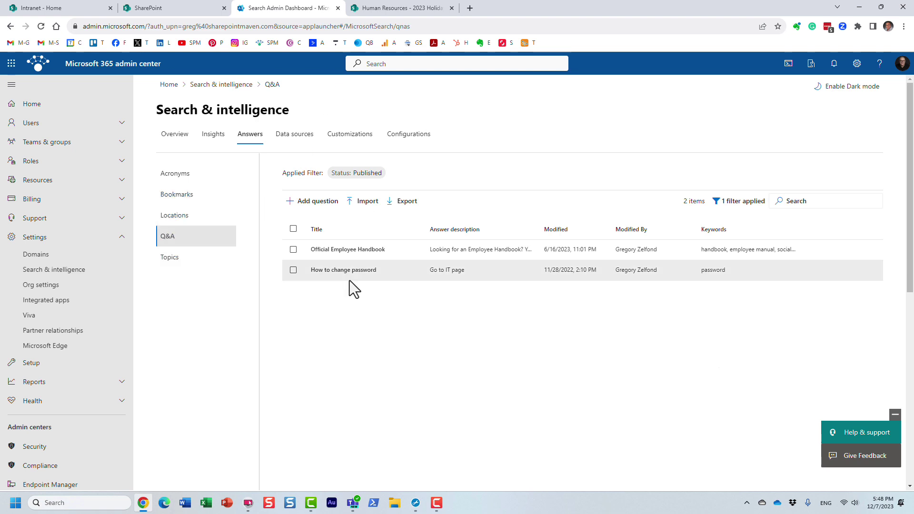
- Switch to the SharePoint tab and leave the Word results for the SharePoint start page
left_click(171, 11)
left_click(358, 64)
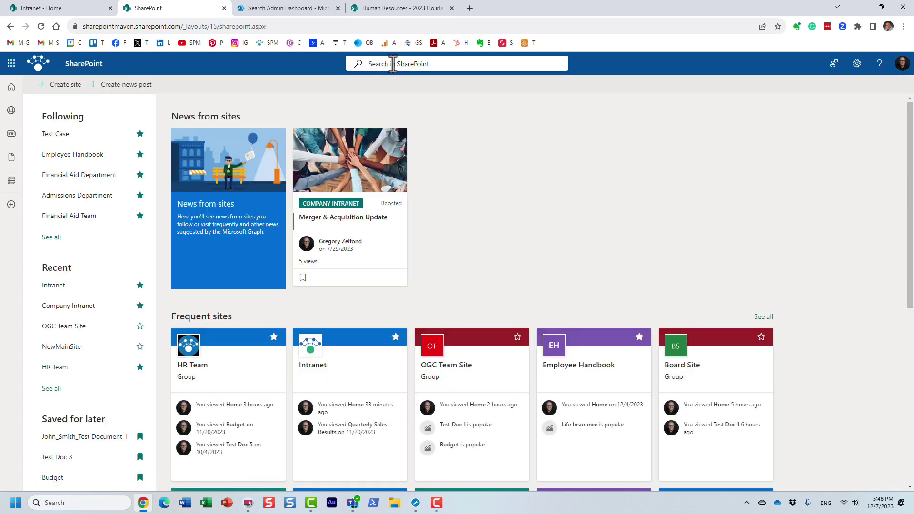
- Search SharePoint for 'holiday' via the holiday schedule suggestion, then return to the start page
left_click(393, 64)
type("holid")
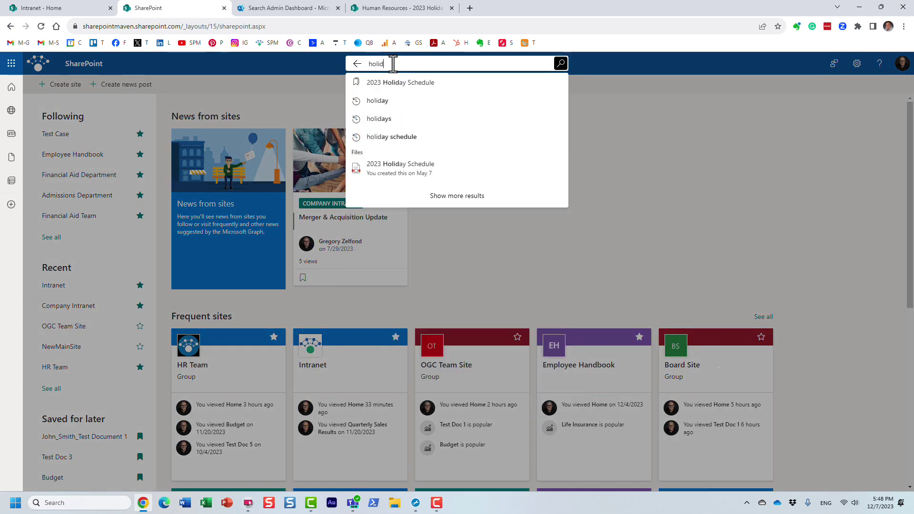
type("ay")
key("Down")
key("Down")
key("Down")
key("Down")
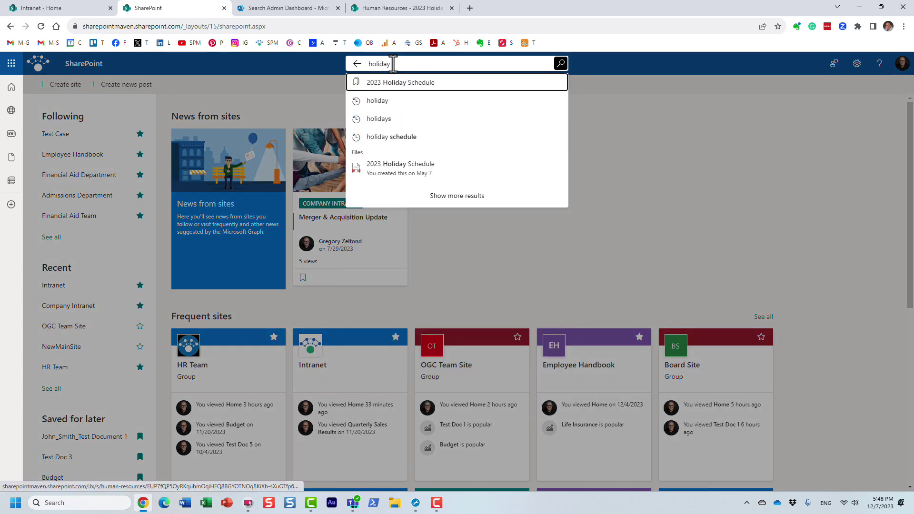
key("Return")
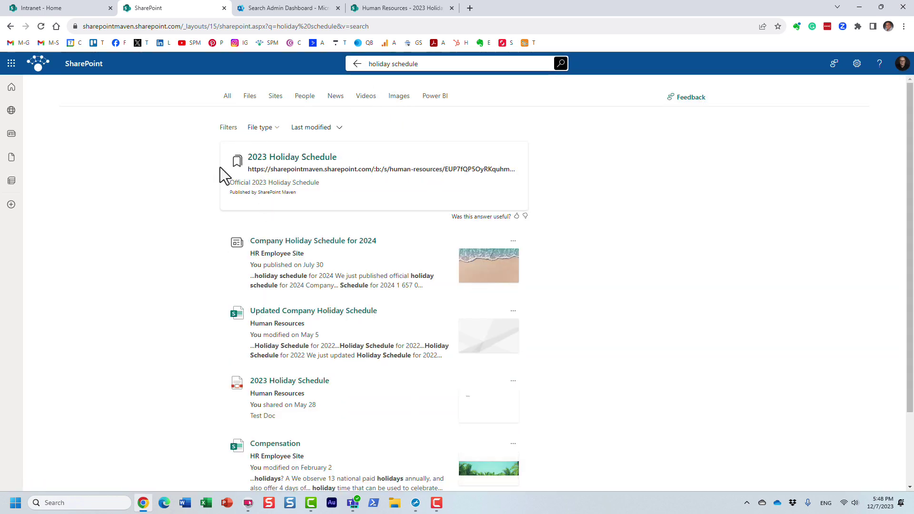
left_click(357, 63)
- Search SharePoint for 'pass' to surface How to change password, then return to admin Q&A
left_click(384, 65)
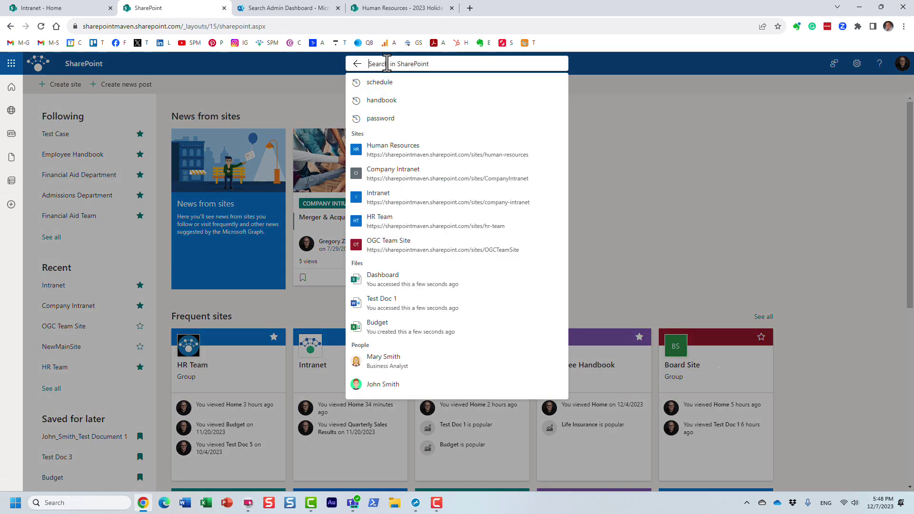
type("password")
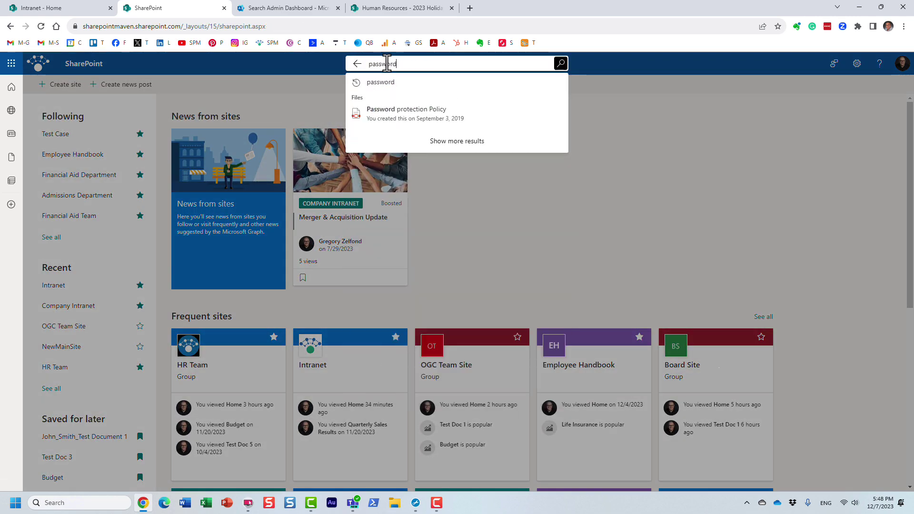
key("Return")
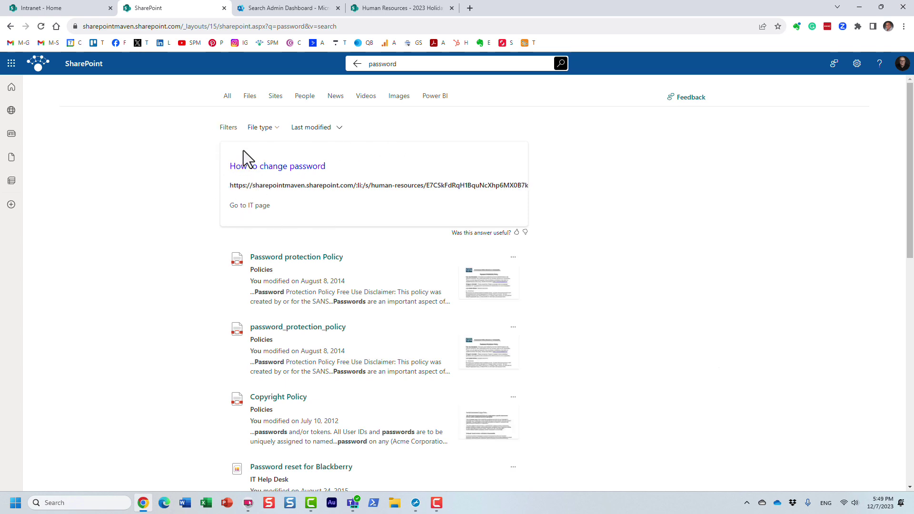
left_click(306, 10)
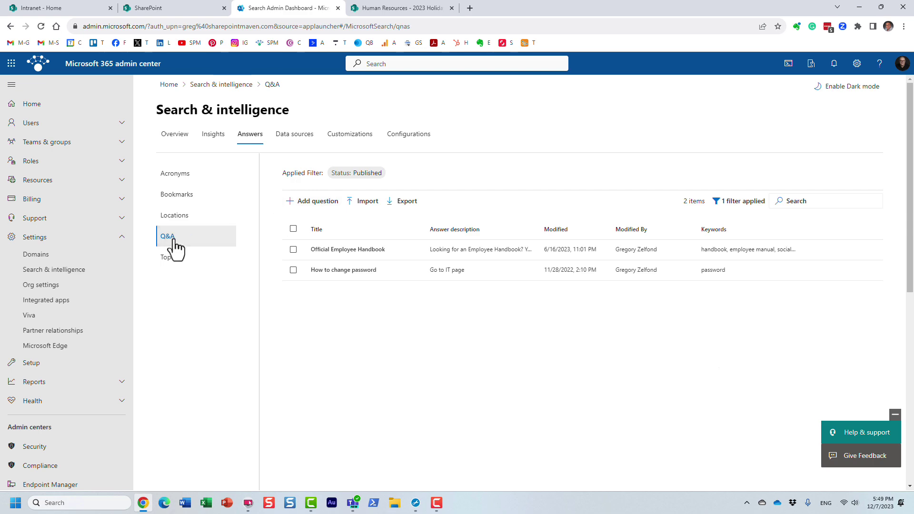
- Open a new Add Q&A form and place the cursor in its Answer description field
left_click(308, 203)
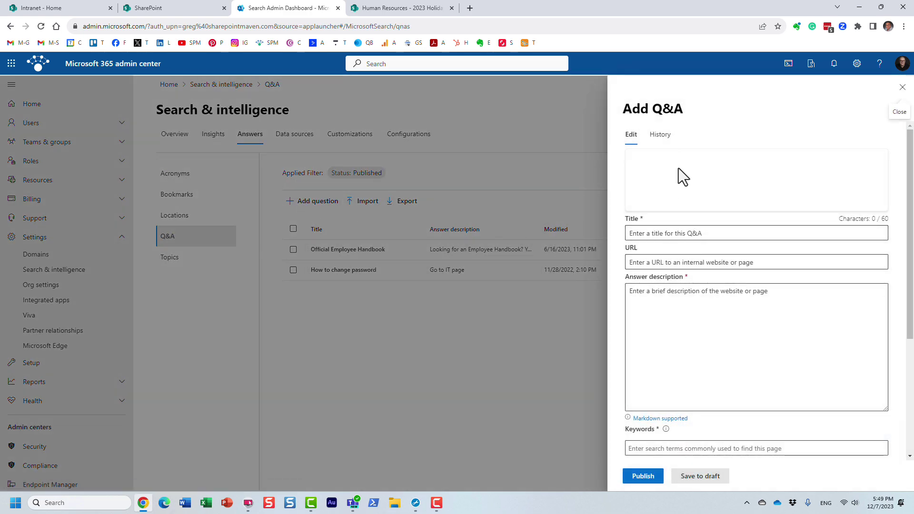
scroll(714, 276, "down", 4)
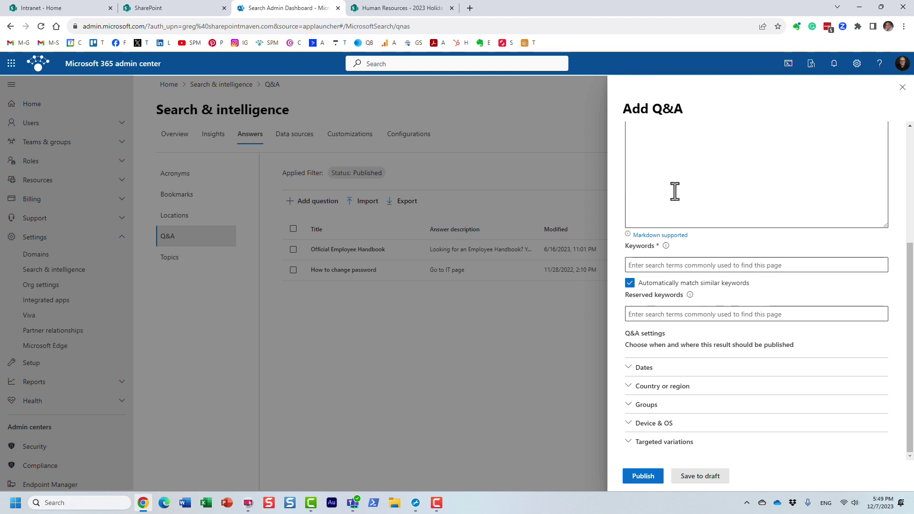
scroll(690, 414, "up", 2)
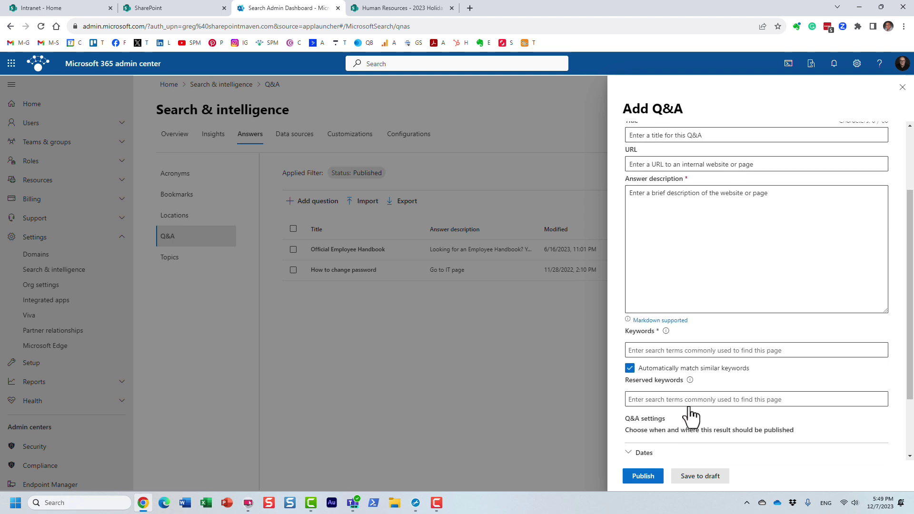
scroll(690, 414, "up", 3)
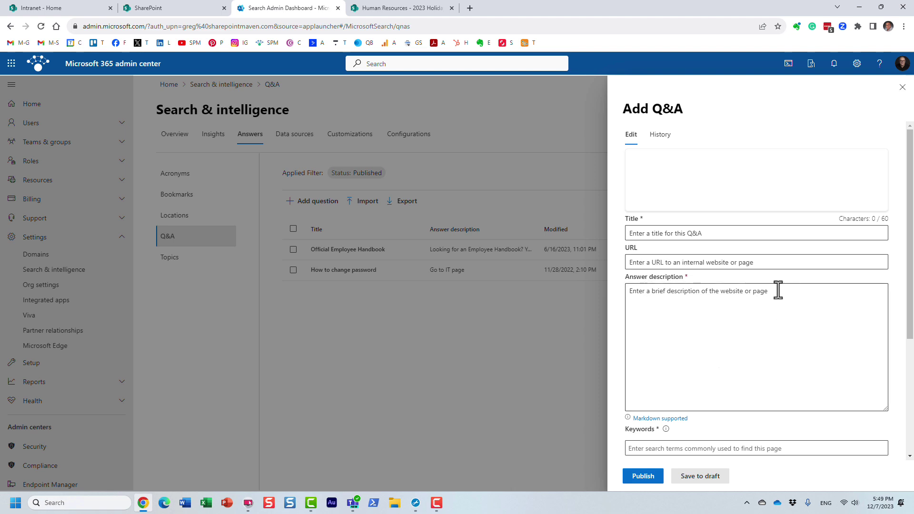
left_click(693, 303)
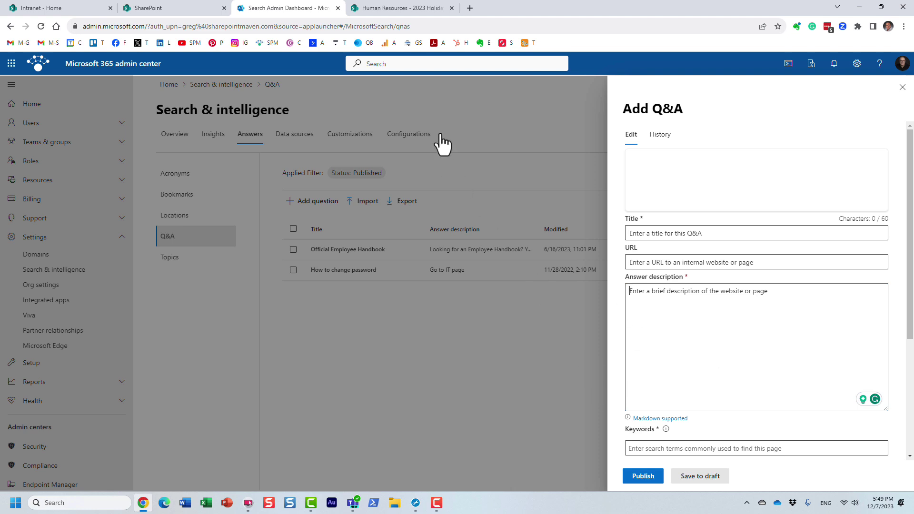
- Glance at the Holiday Schedule PDF and password results tabs, then close the Add Q&A form unfilled
left_click(393, 8)
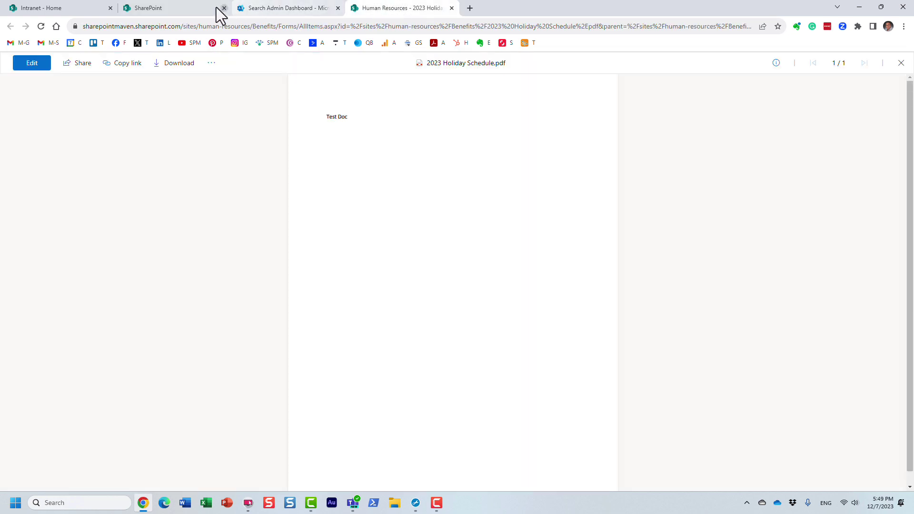
left_click(187, 11)
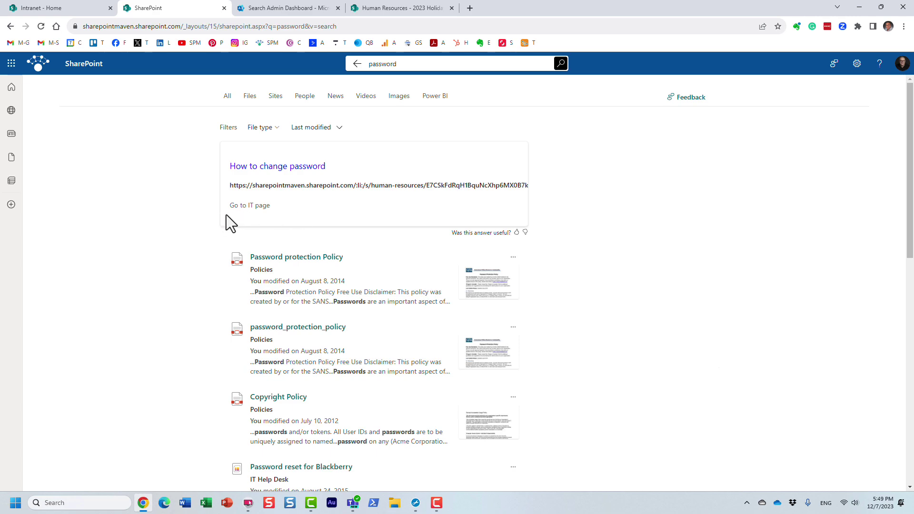
left_click(294, 8)
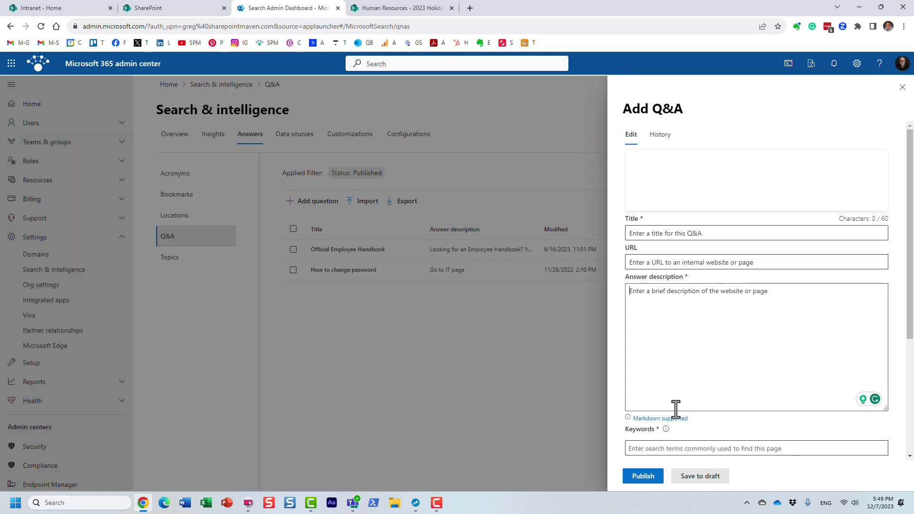
left_click(902, 88)
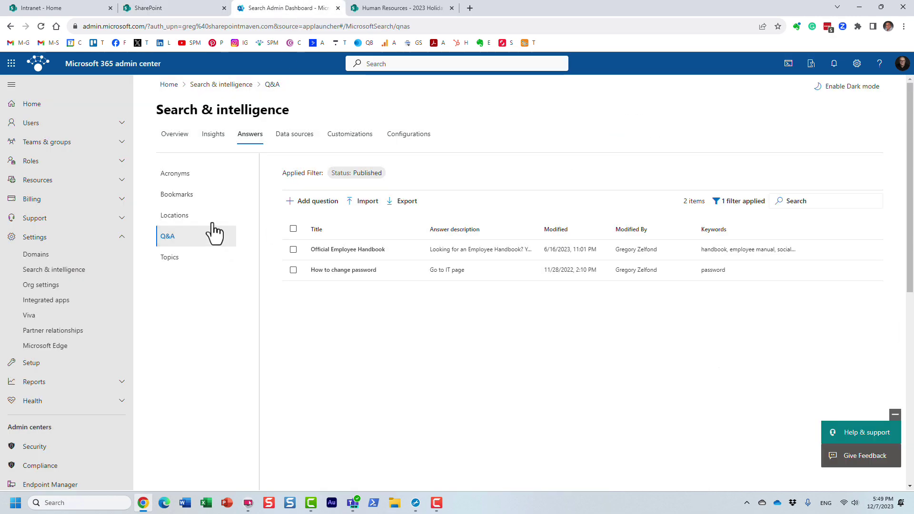
- Open Bookmarks and view, then close, the 2023 Holiday Schedule bookmark's details
left_click(175, 206)
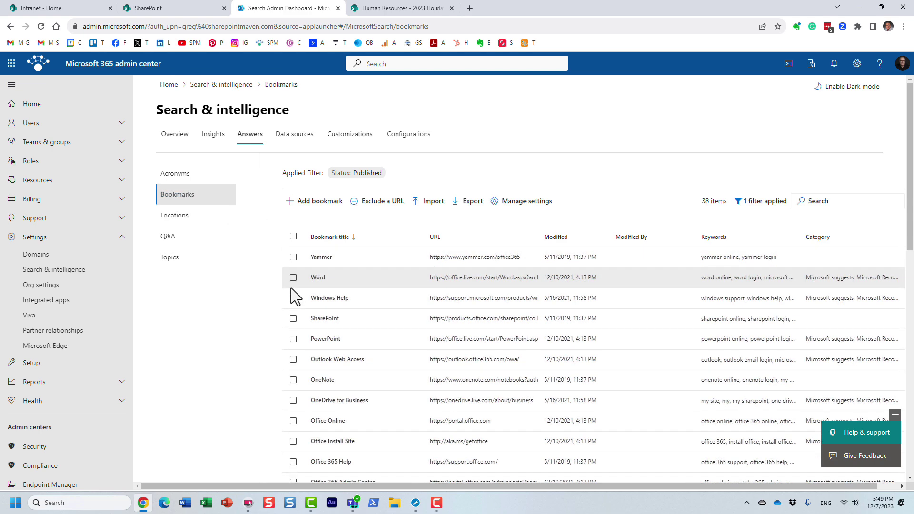
scroll(341, 304, "down", 1)
scroll(340, 303, "down", 10)
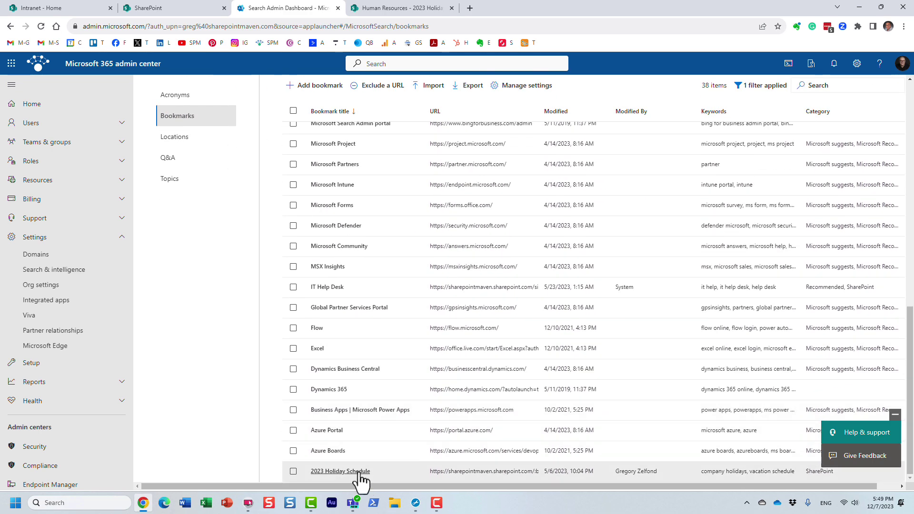
left_click(443, 471)
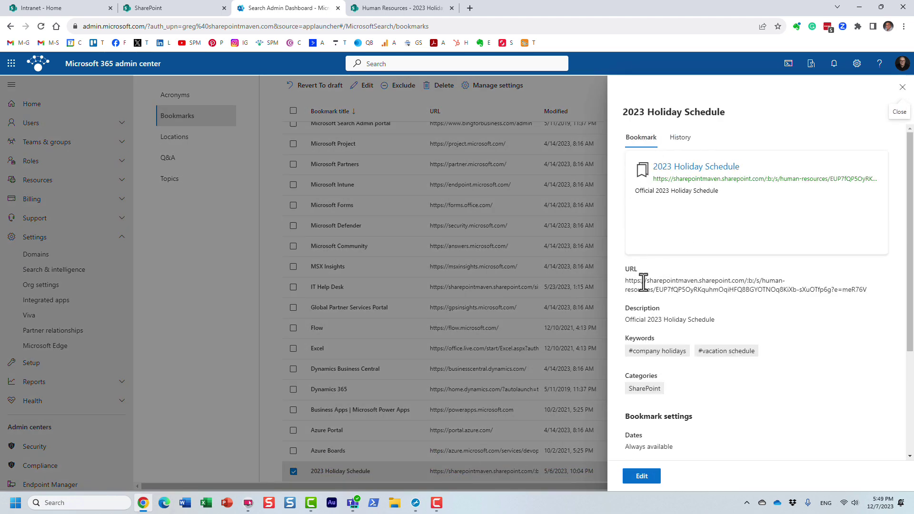
left_click(902, 87)
- Deselect the 2023 Holiday Schedule bookmark and bring up a blank Add bookmark form
scroll(388, 205, "up", 10)
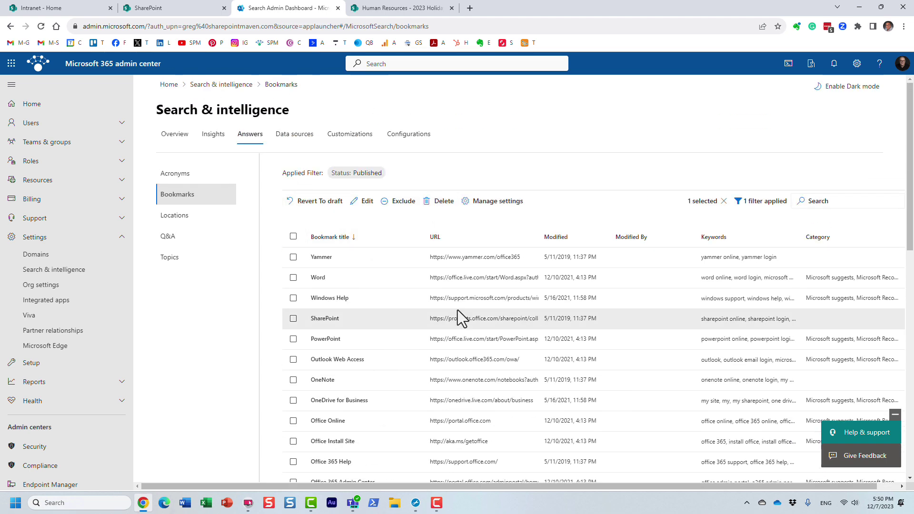
scroll(450, 302, "down", 10)
scroll(437, 310, "down", 3)
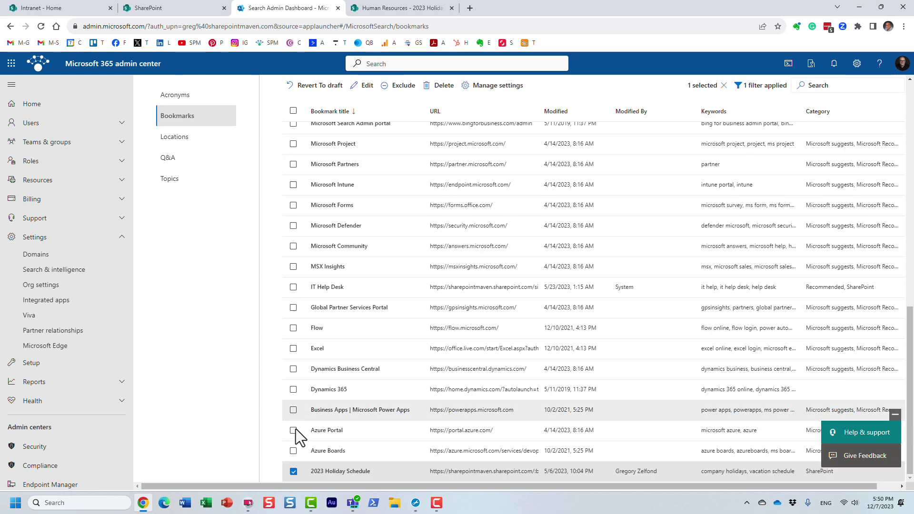
left_click(293, 472)
scroll(380, 317, "up", 15)
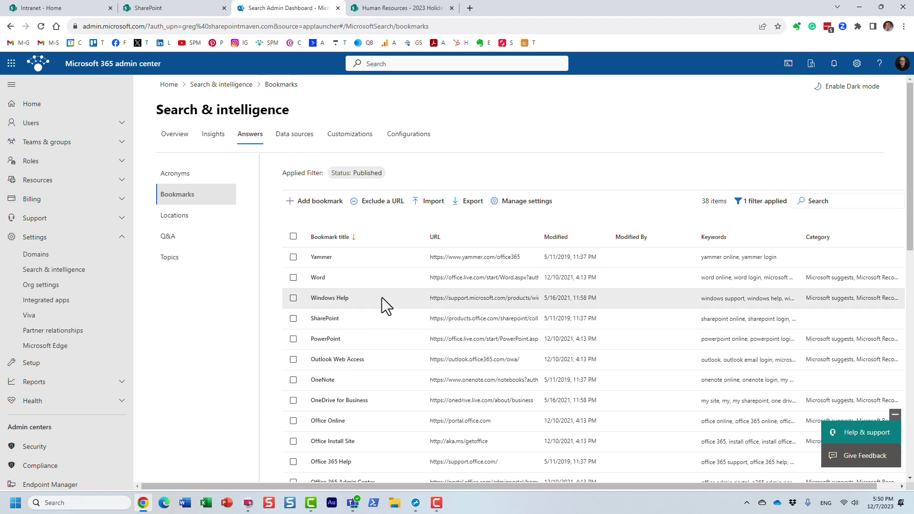
left_click(328, 200)
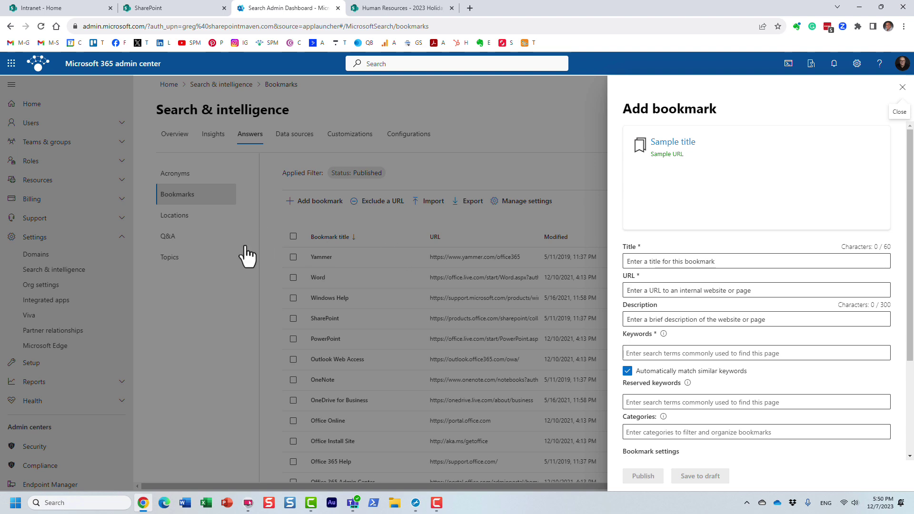
- Check the SharePoint password results, then discard the empty Add bookmark form
left_click(162, 11)
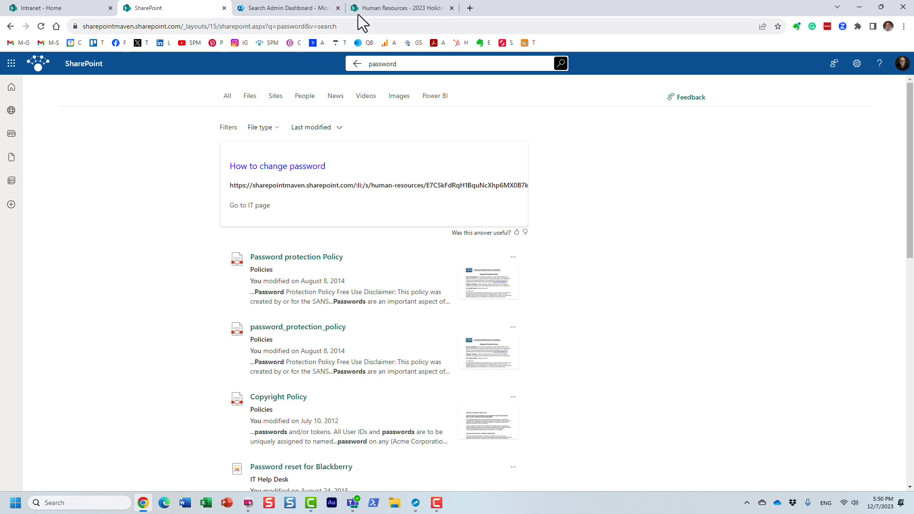
left_click(292, 8)
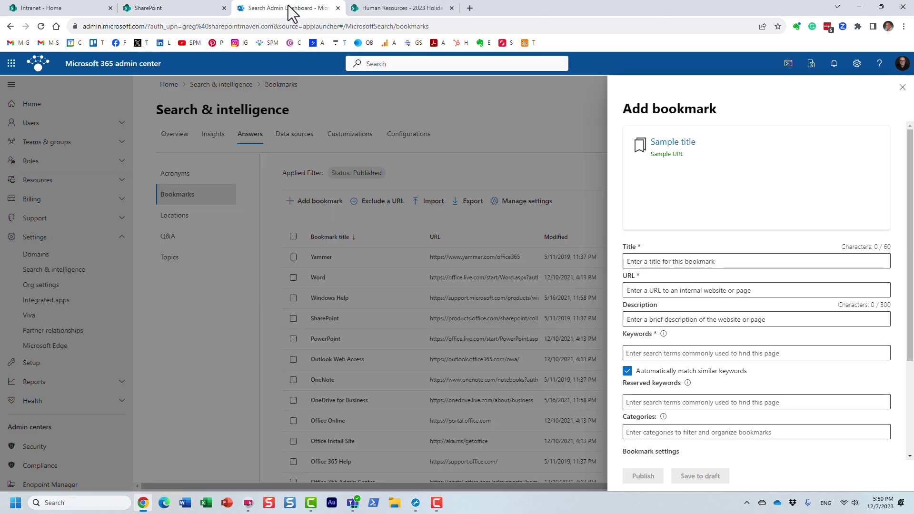
left_click(901, 88)
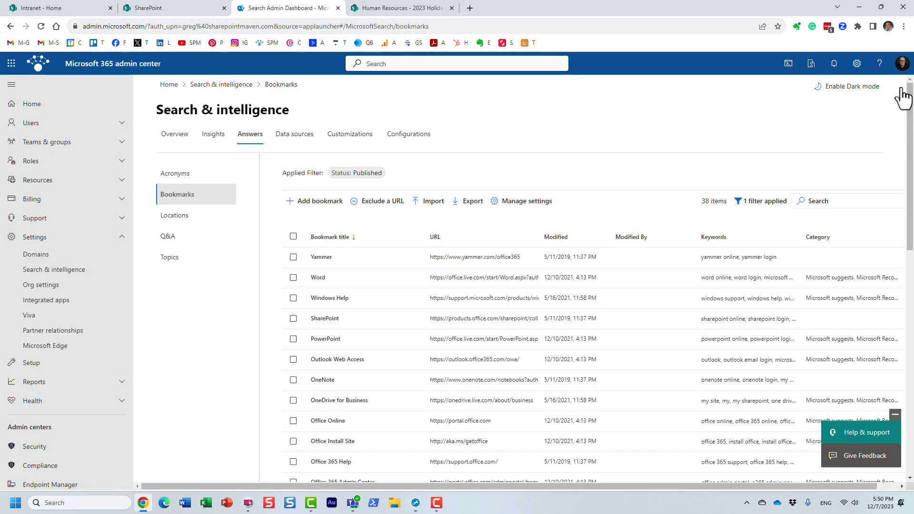
- Open and dismiss the Exclude a URL form, then return to SharePoint's password search results
left_click(368, 209)
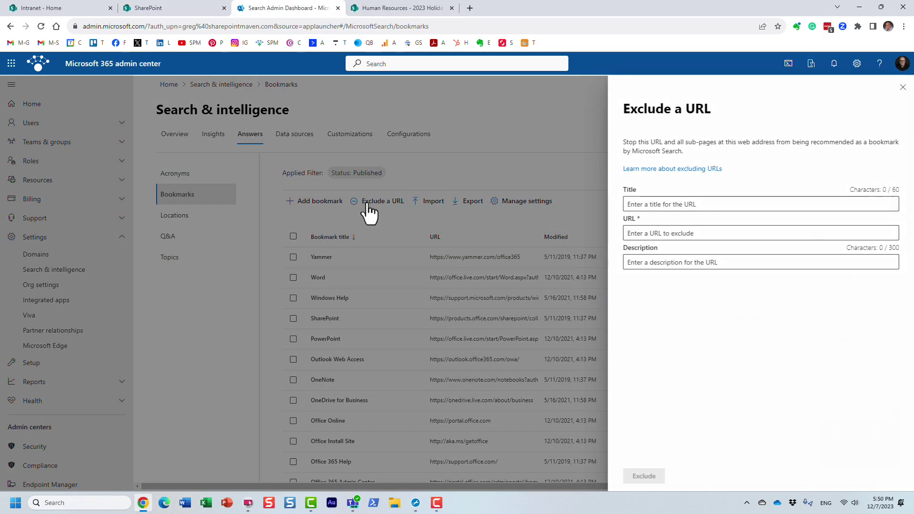
left_click(902, 88)
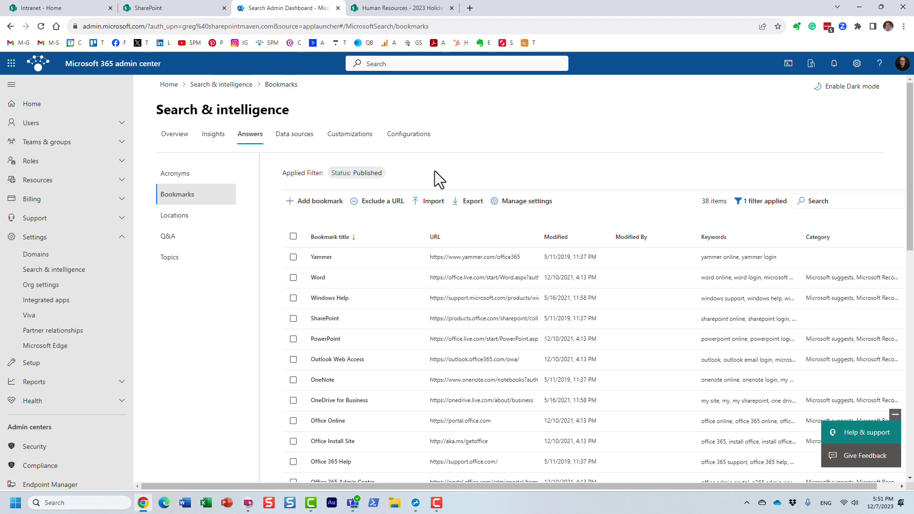
scroll(415, 267, "down", 9)
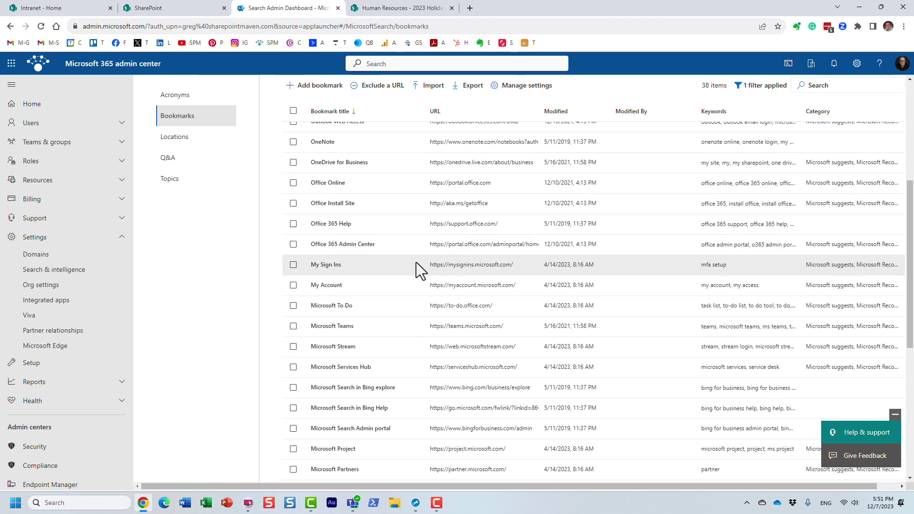
scroll(416, 282, "up", 12)
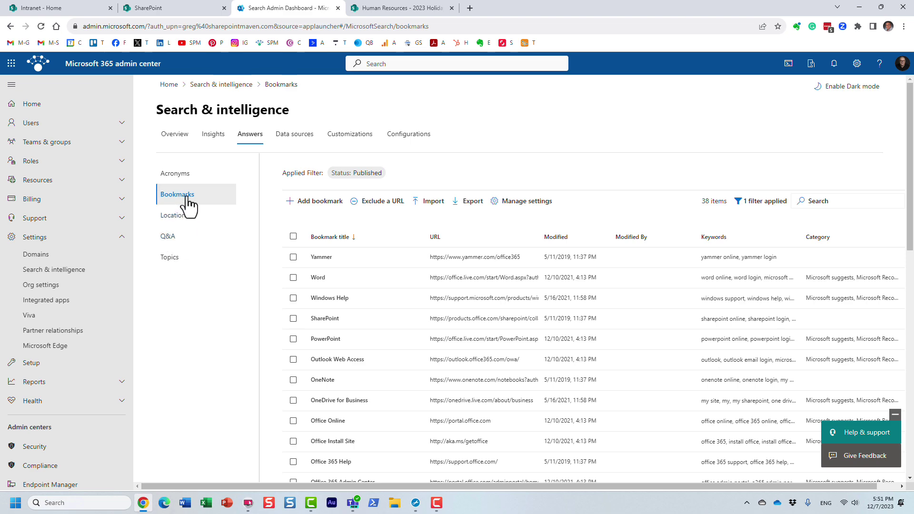
left_click(147, 9)
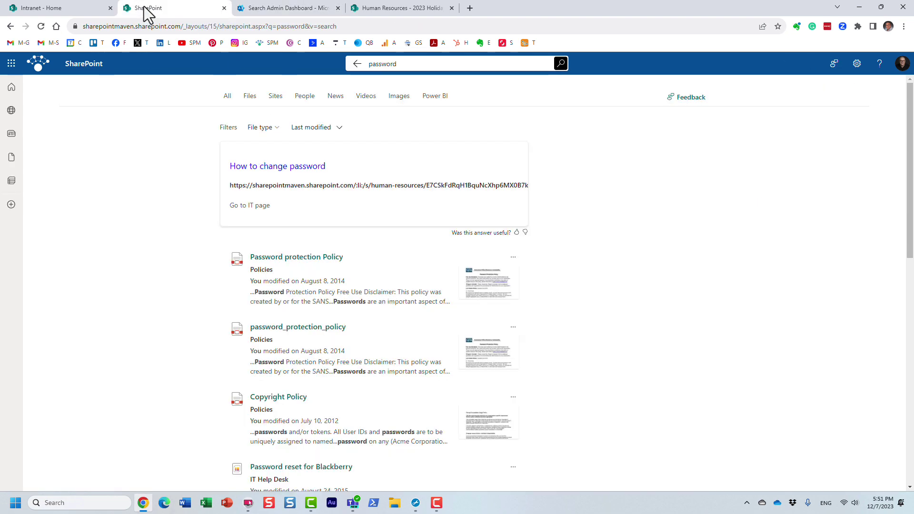